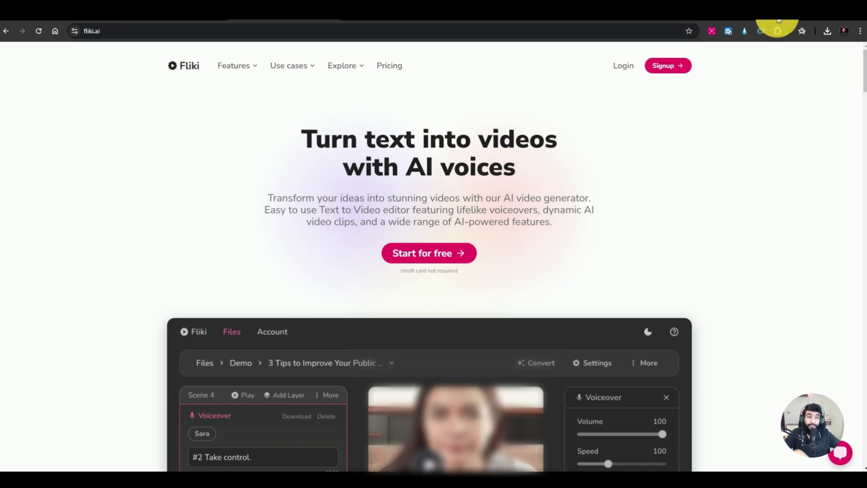
- Switch from the fliki.ai homepage to the YouTube channel's Videos page in the next tab
key(ctrl+Tab)
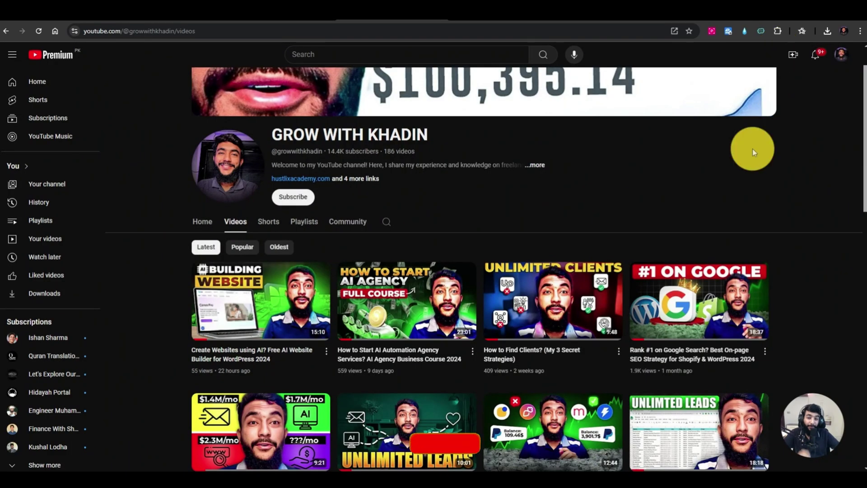
- Subscribe to the YouTube channel, then highlight the Udemy instructor's 270,639 total students figure
click(297, 192)
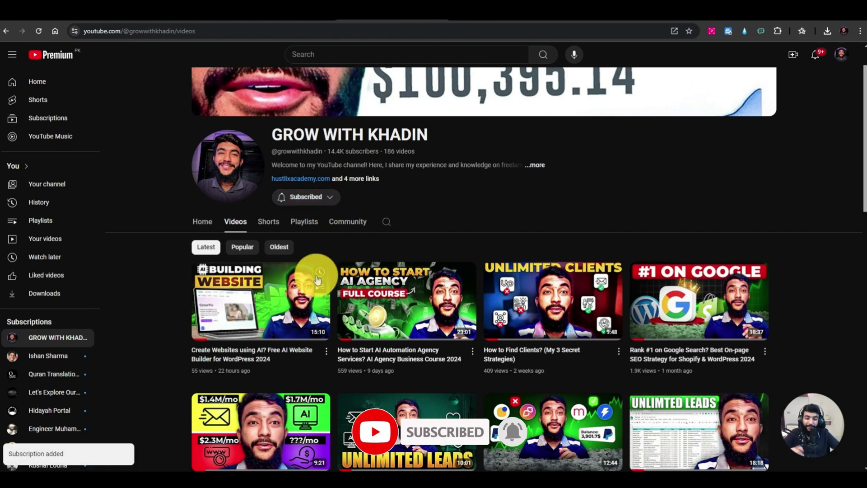
scroll(317, 279, down, 4)
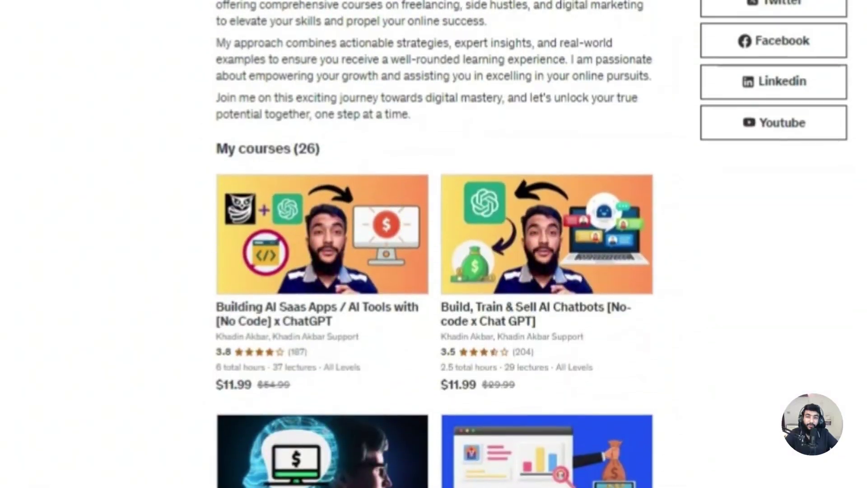
scroll(211, 136, up, 5)
drag(213, 136, 287, 163)
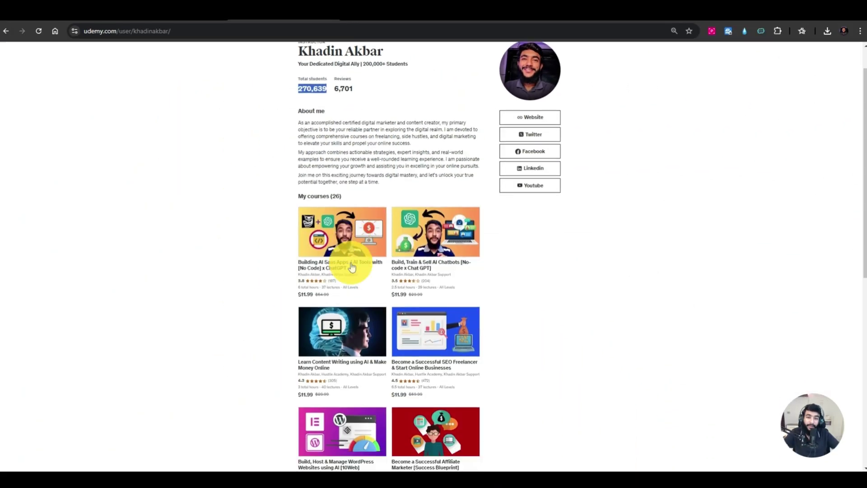
- Scroll the instructor's 26 Udemy courses down to the pagination, then return to fliki.ai
scroll(348, 266, down, 2)
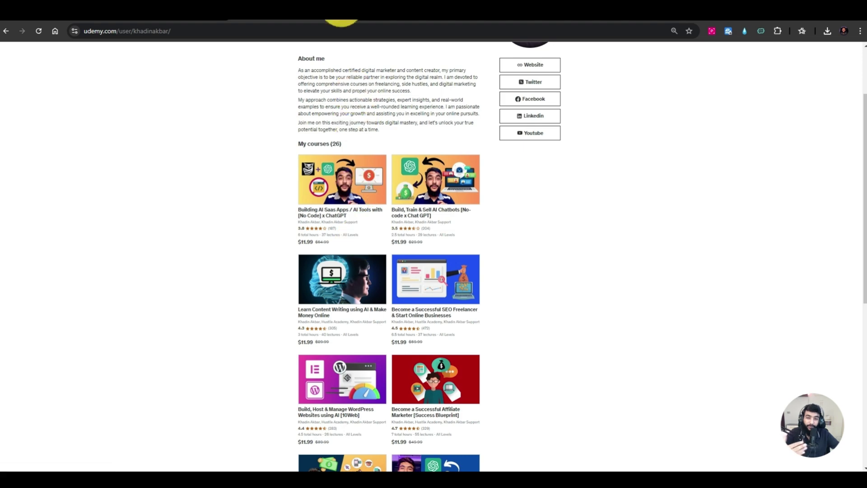
scroll(348, 126, down, 5)
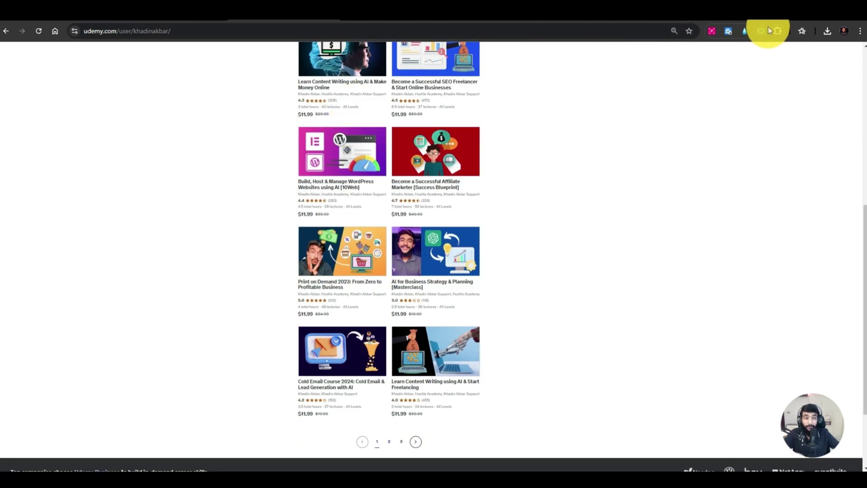
key(ctrl+shift+Tab)
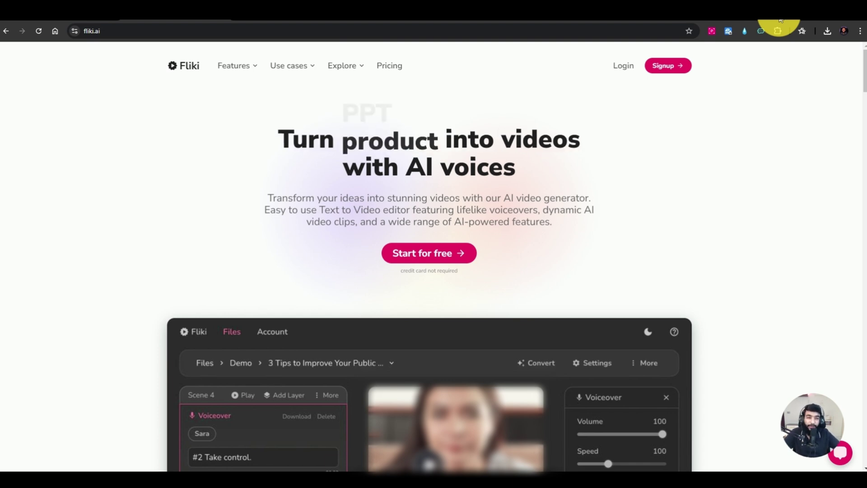
- Open Fliki's Signup page from the top-right of the homepage
click(659, 70)
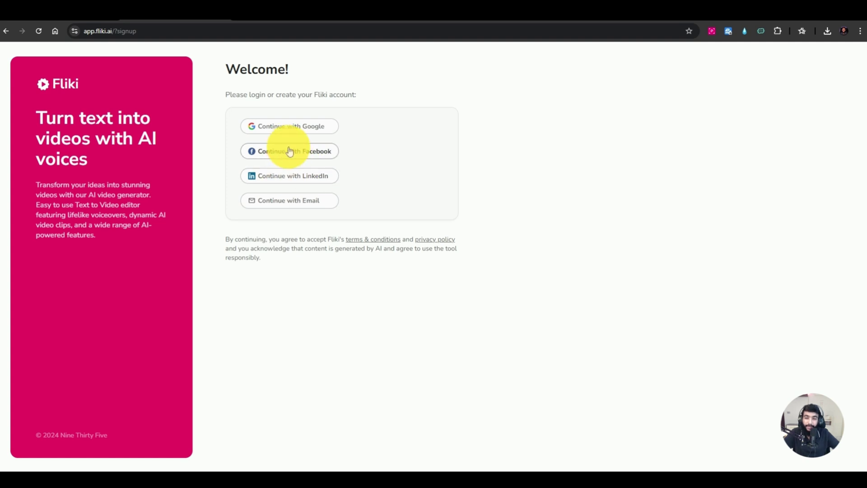
- Sign up to Fliki with Google, choosing an account and confirming the consent page
click(291, 129)
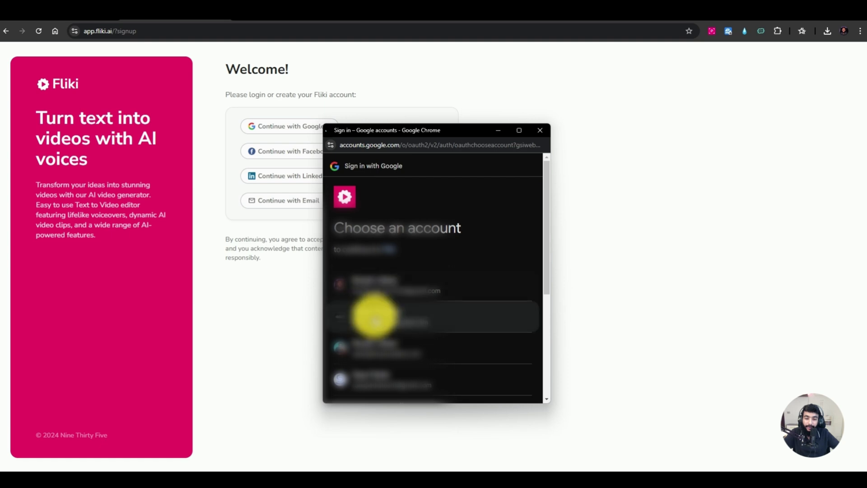
scroll(375, 317, down, 1)
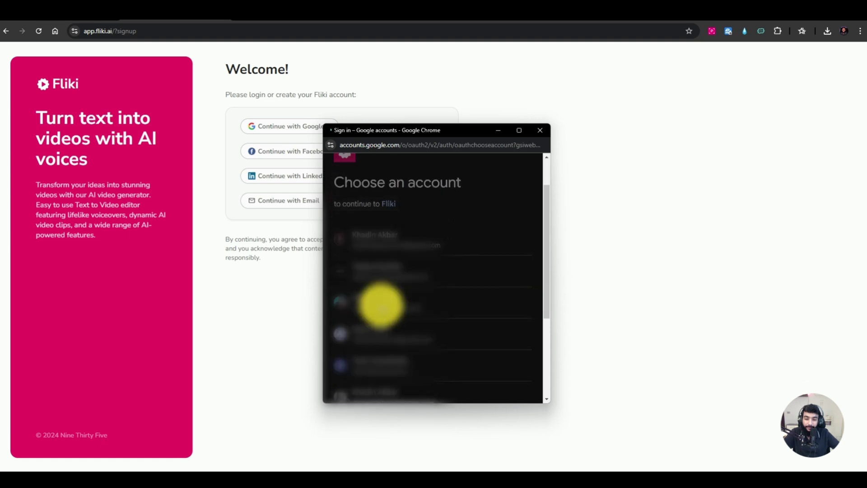
click(382, 305)
click(476, 352)
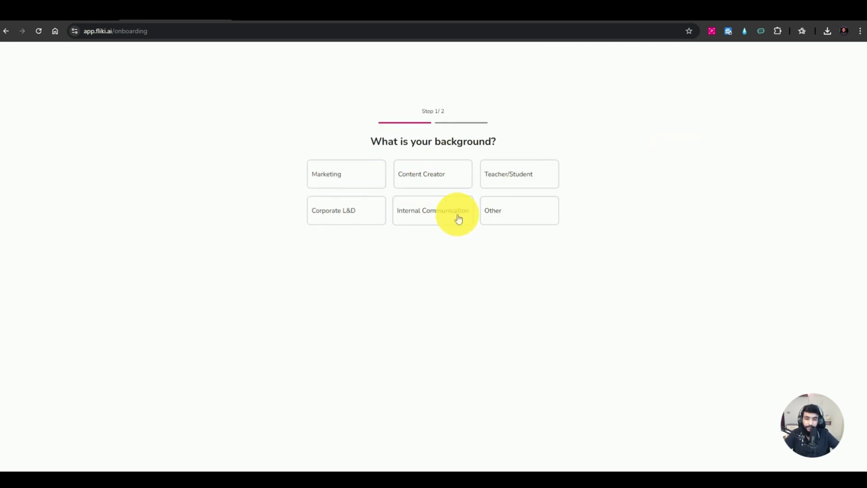
- Answer onboarding as Content Creator making YouTube/Instagram Videos, then browse and close Tutorials
click(440, 176)
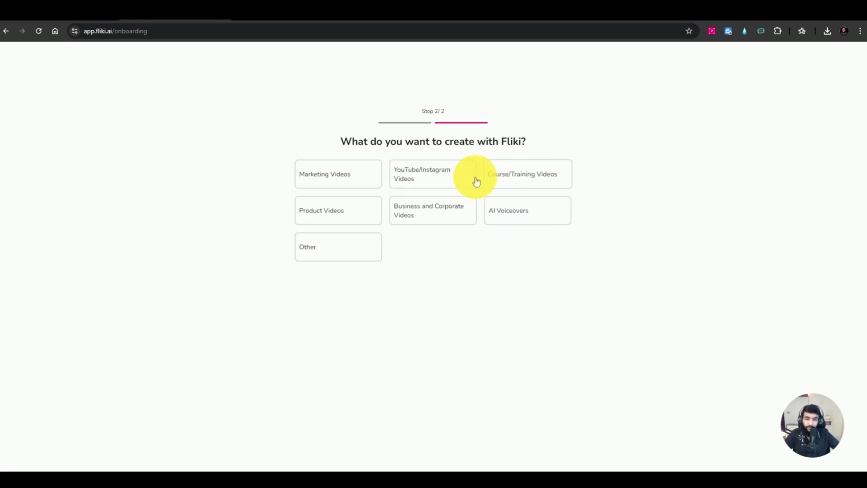
click(423, 183)
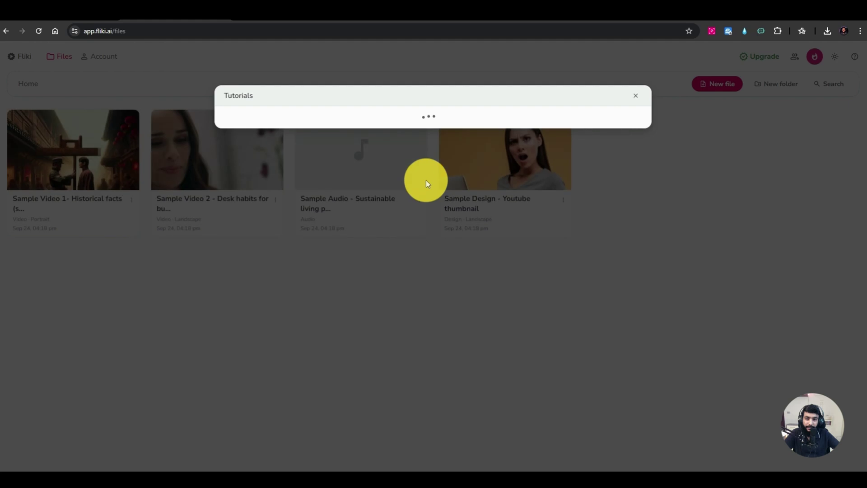
scroll(736, 129, down, 1)
scroll(736, 140, up, 1)
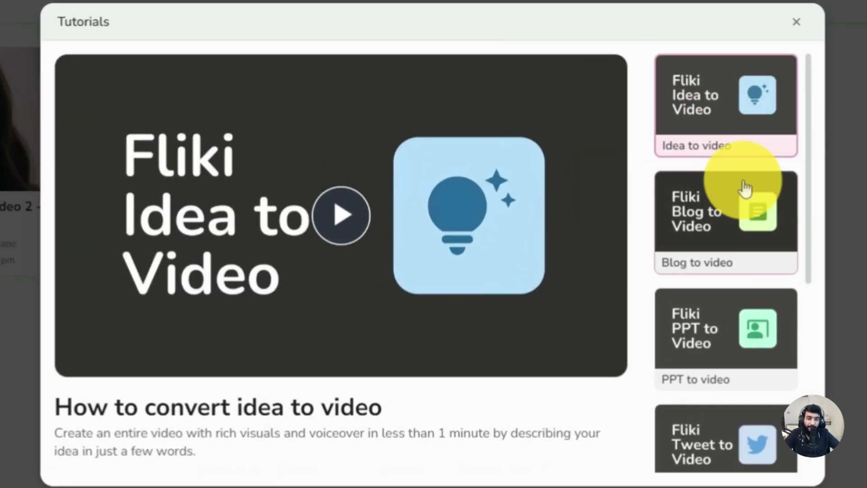
scroll(727, 249, down, 2)
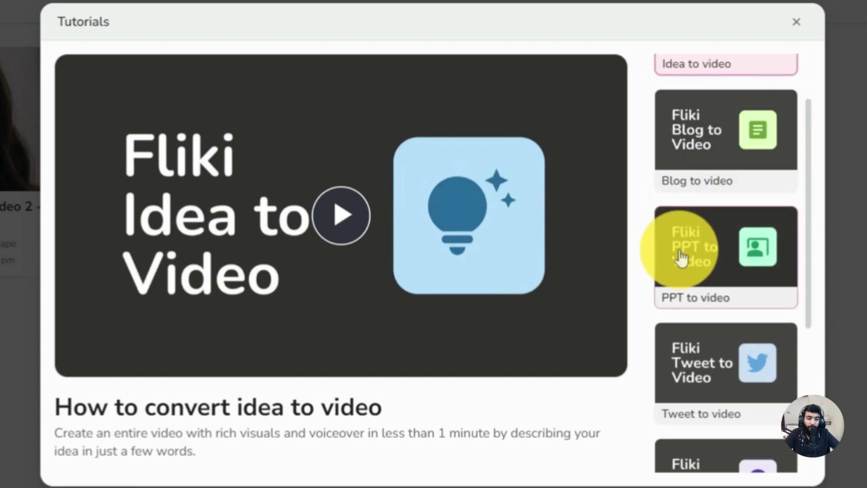
scroll(697, 379, down, 2)
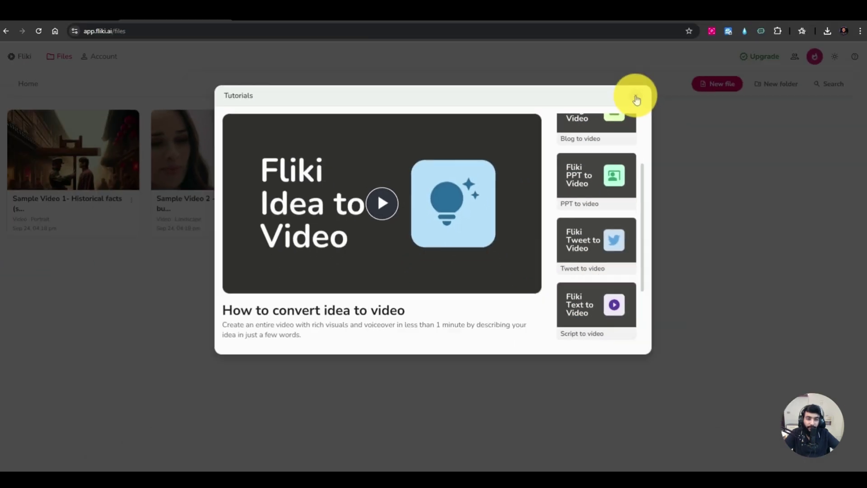
click(796, 21)
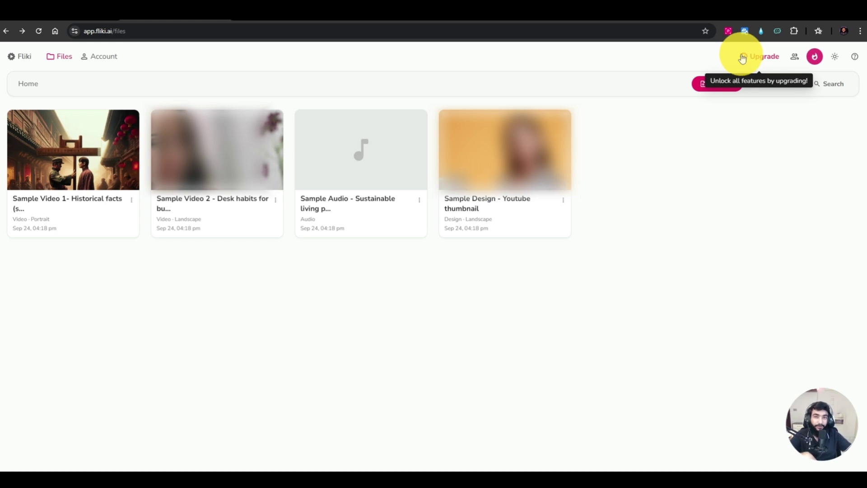
click(760, 57)
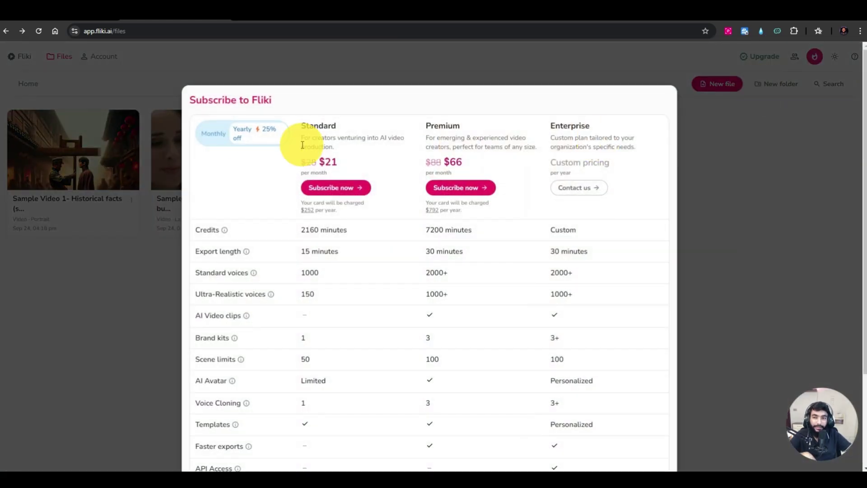
click(217, 138)
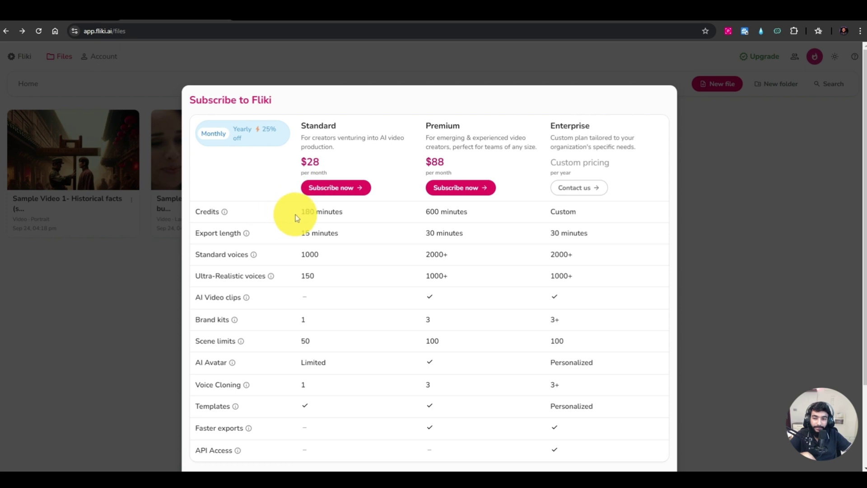
scroll(296, 208, down, 1)
drag(290, 171, 242, 189)
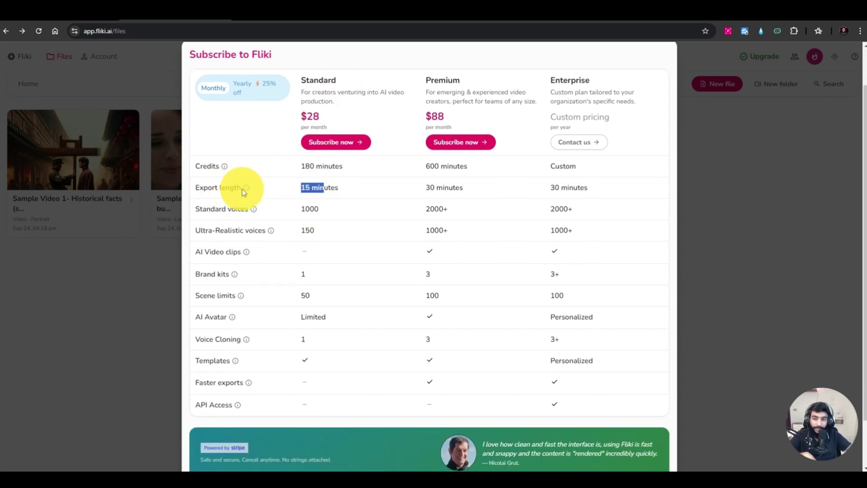
click(308, 208)
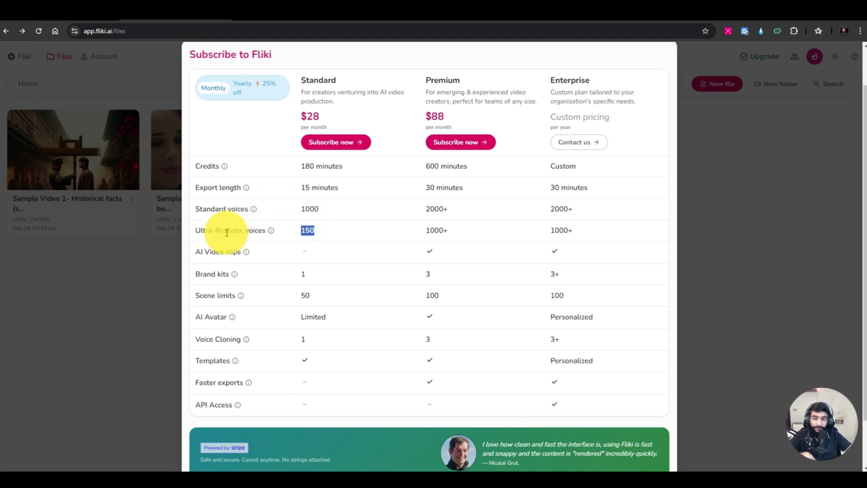
click(297, 279)
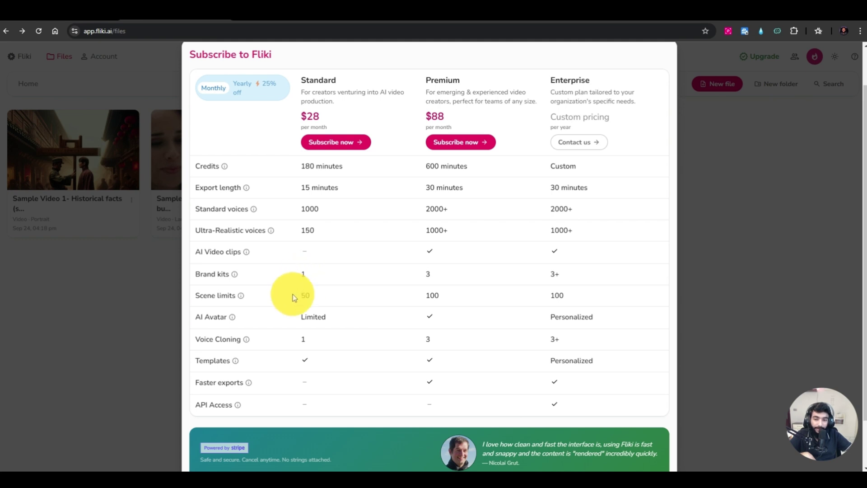
drag(292, 294, 328, 295)
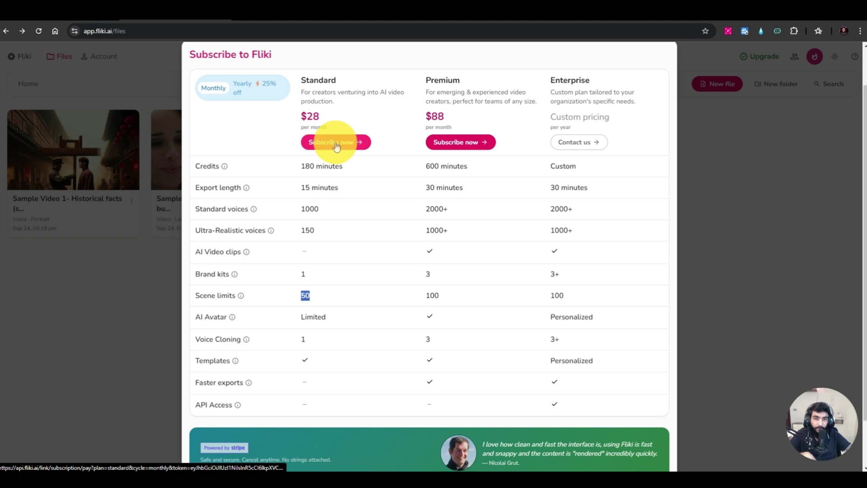
click(709, 148)
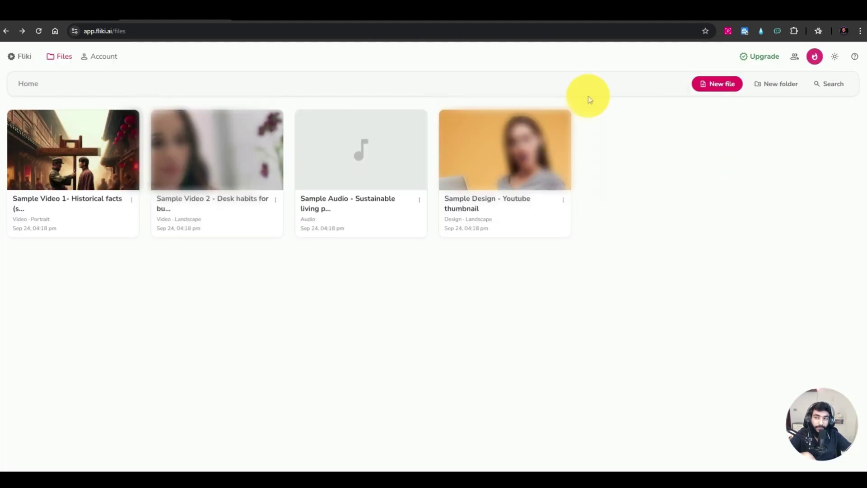
- In Account, check credits used and browse the Rewards, Referral, Team and Branding pages
click(92, 62)
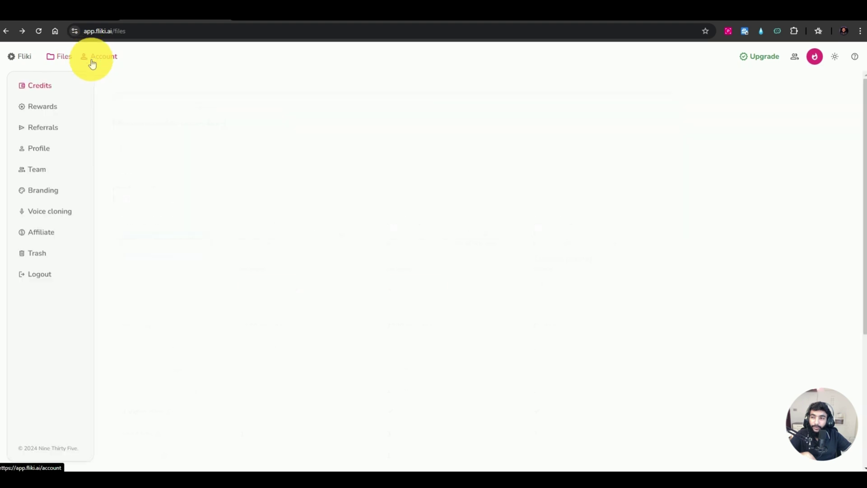
drag(162, 108, 197, 109)
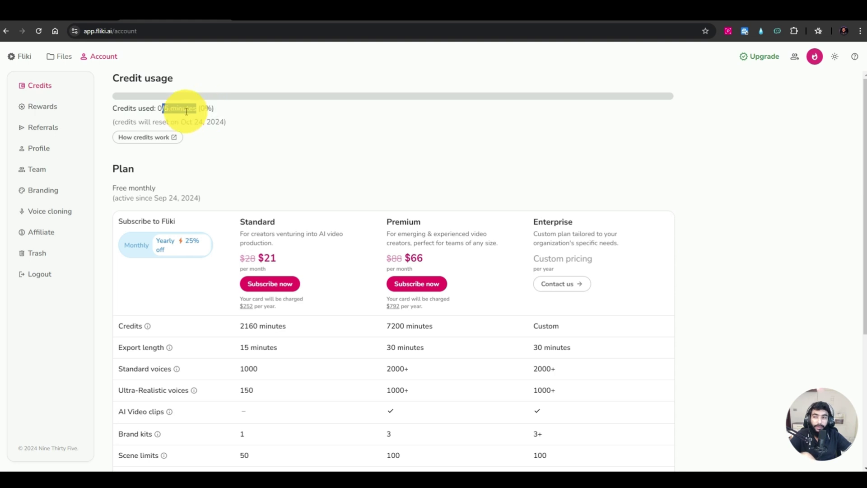
click(42, 107)
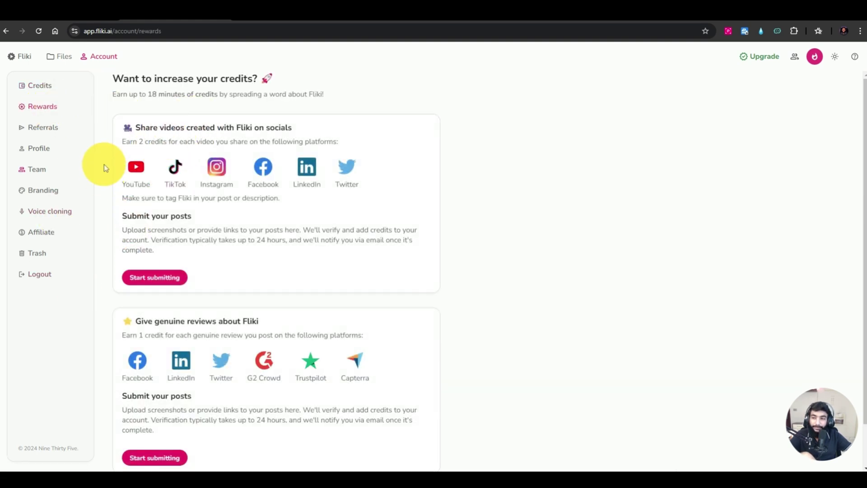
click(47, 136)
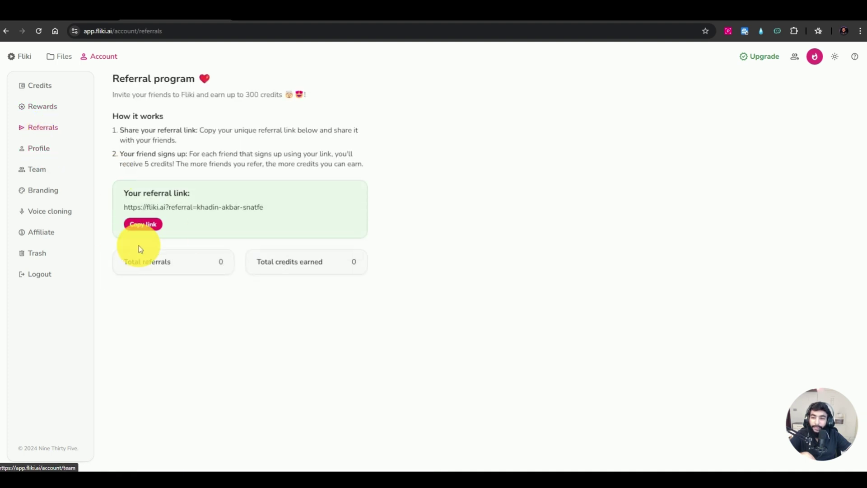
click(50, 171)
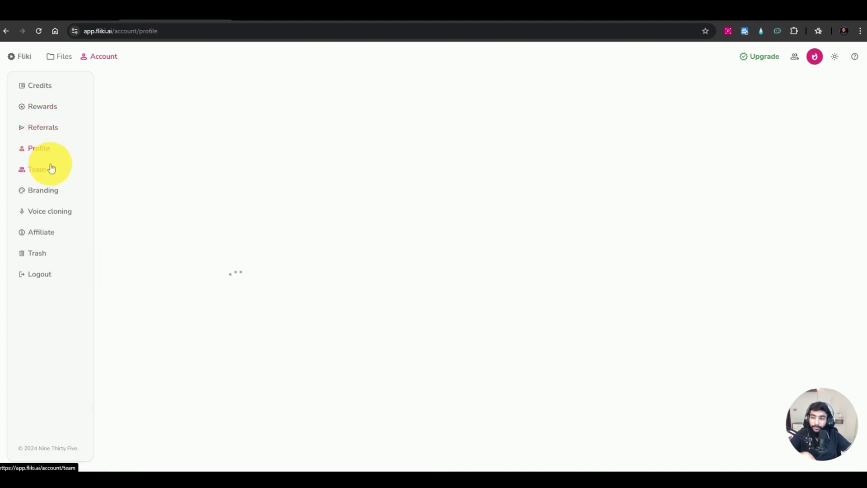
click(48, 190)
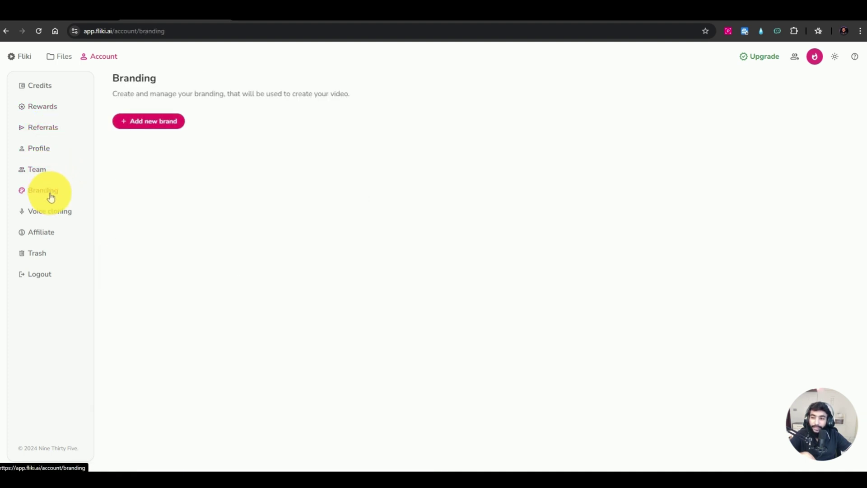
- Try Add new brand, view the Voice cloning and Affiliate pages, then return to Files
click(142, 130)
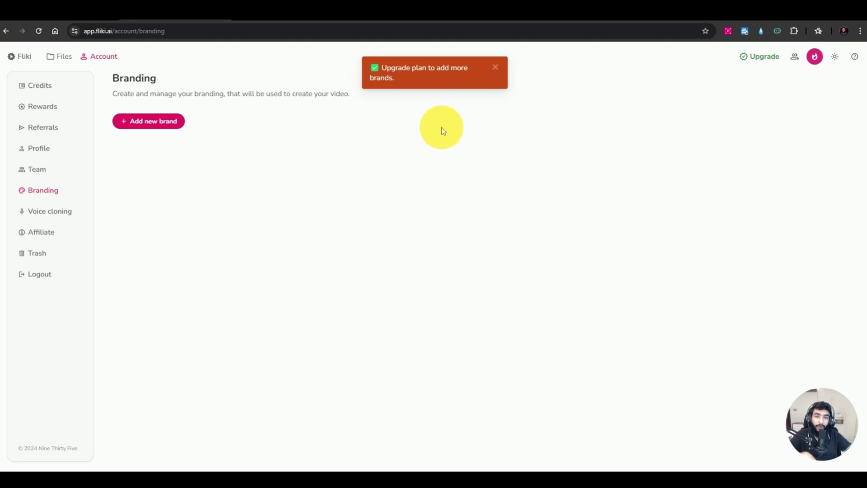
click(43, 216)
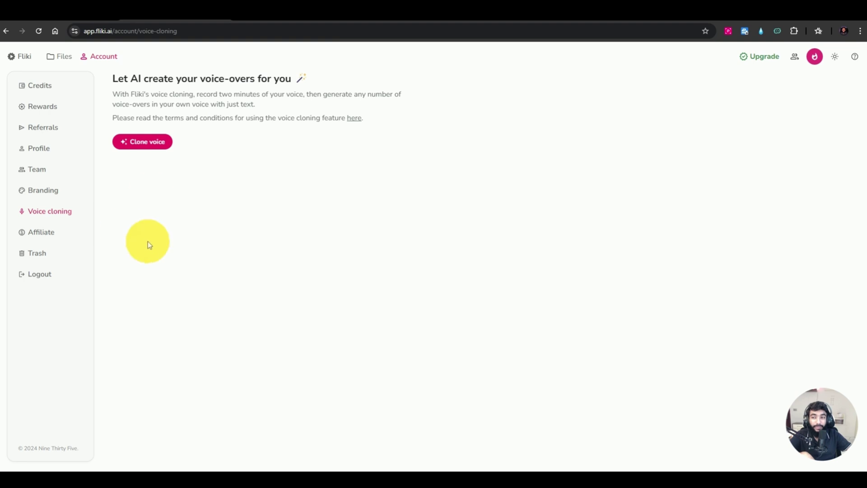
click(59, 235)
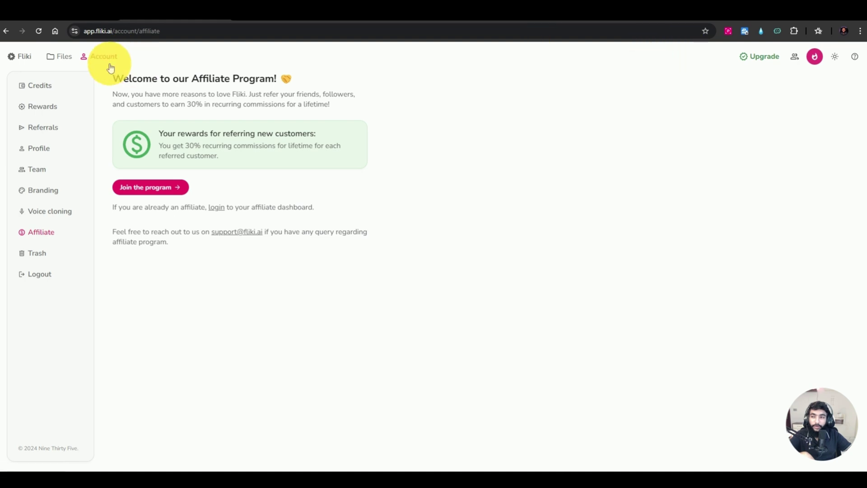
click(21, 56)
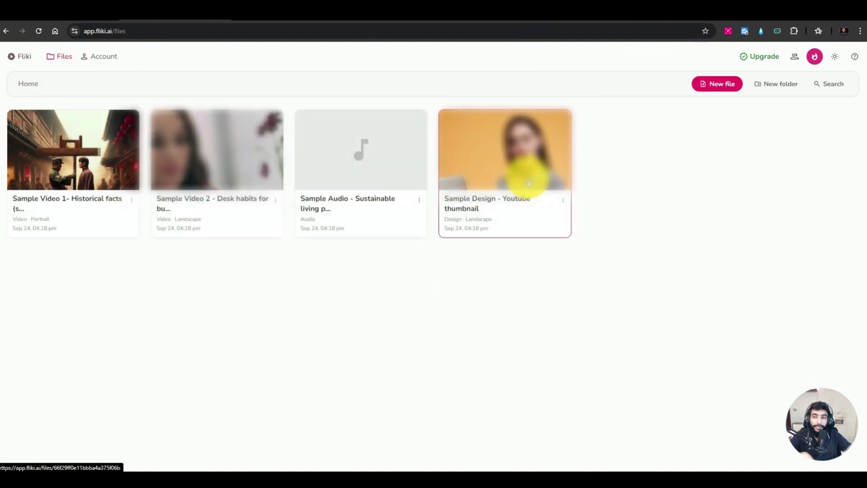
- Start a new Video file named 'SAAS SEO MISTAKES' after comparing the audio and design types
click(717, 84)
click(441, 132)
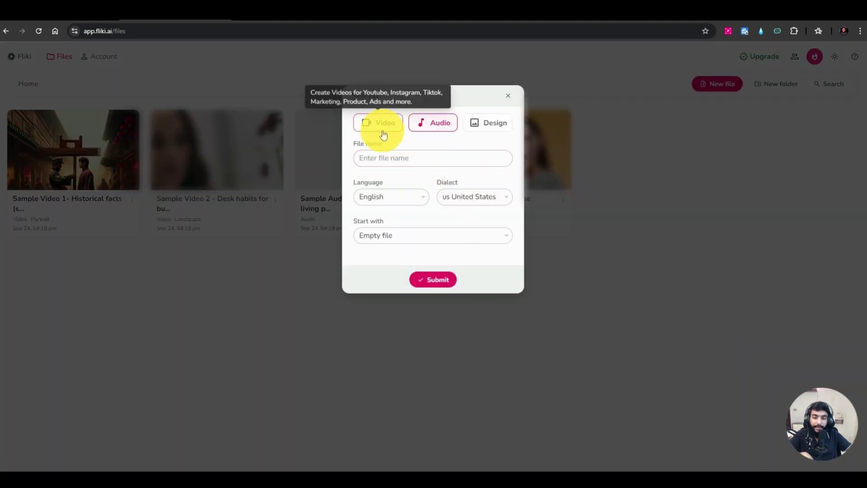
click(403, 235)
click(472, 123)
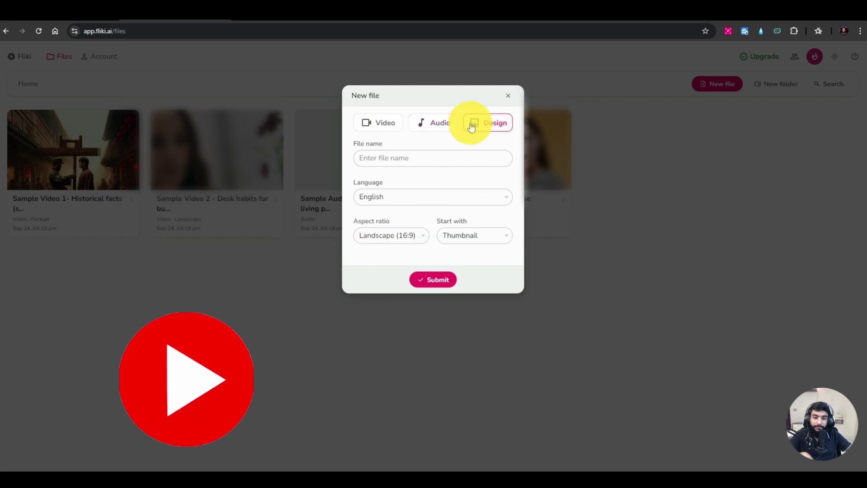
click(420, 124)
click(379, 127)
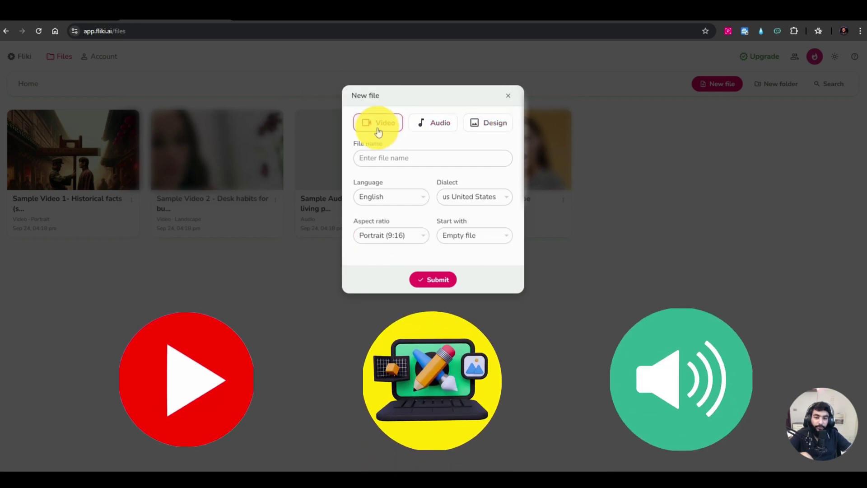
click(369, 156)
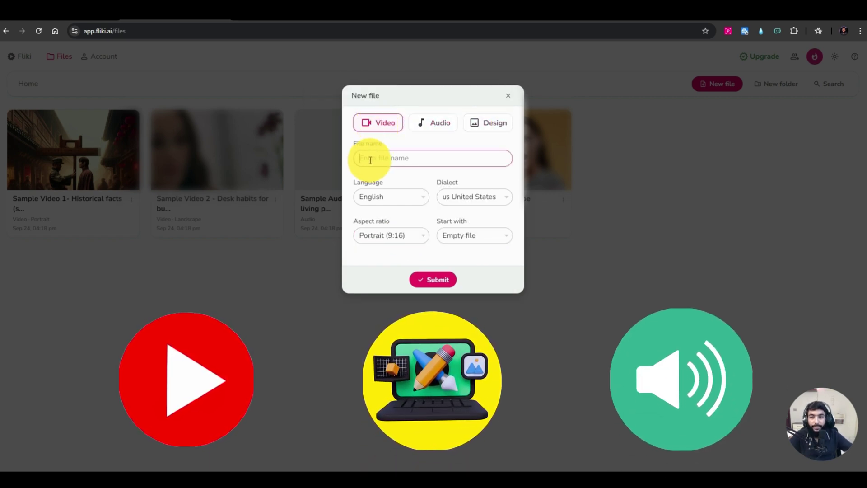
text(SAAS)
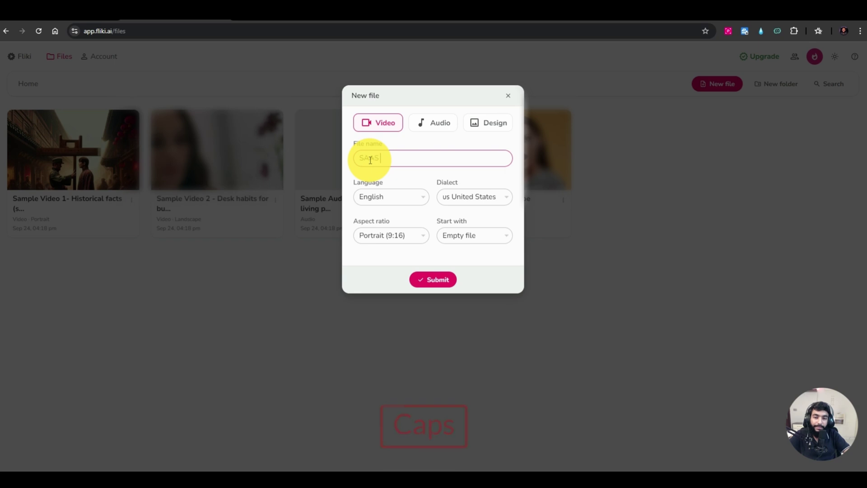
text( SEO MISTAKES)
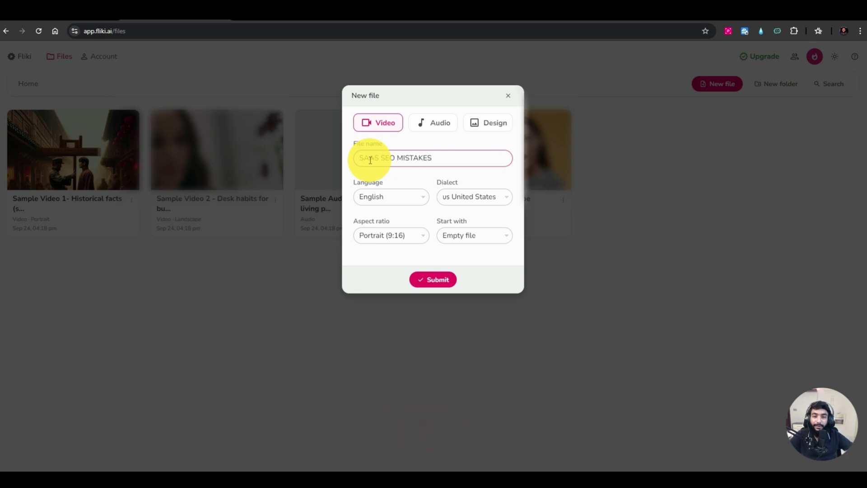
- Keep Portrait (9:16), set Start with to Tweet, and submit the new file
click(402, 238)
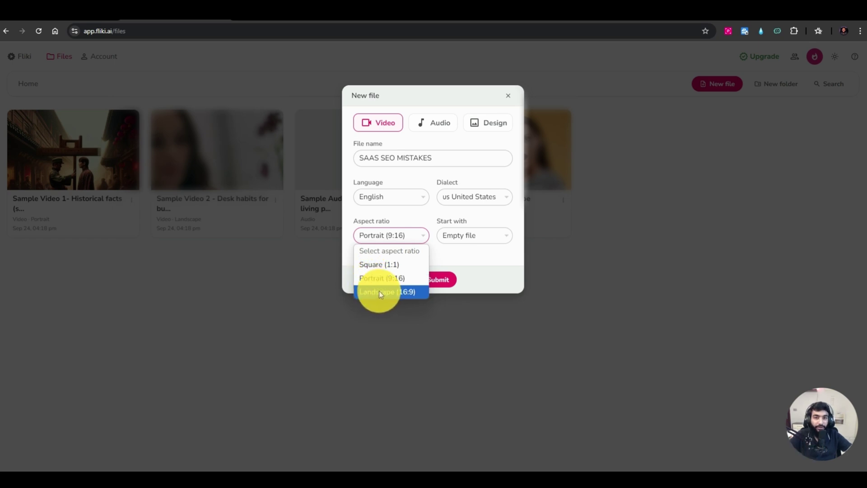
click(380, 279)
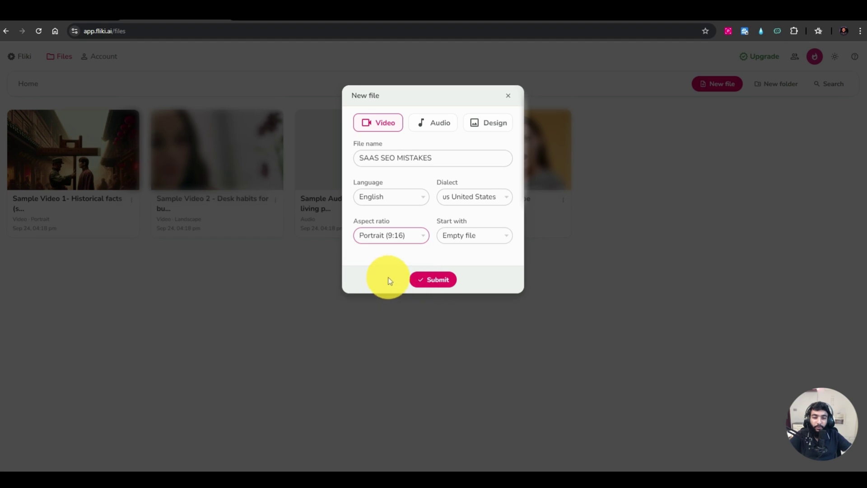
click(460, 239)
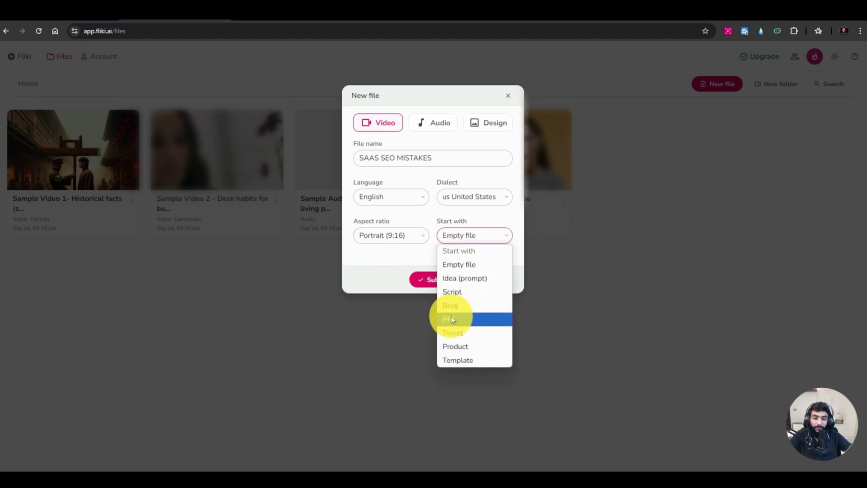
click(454, 333)
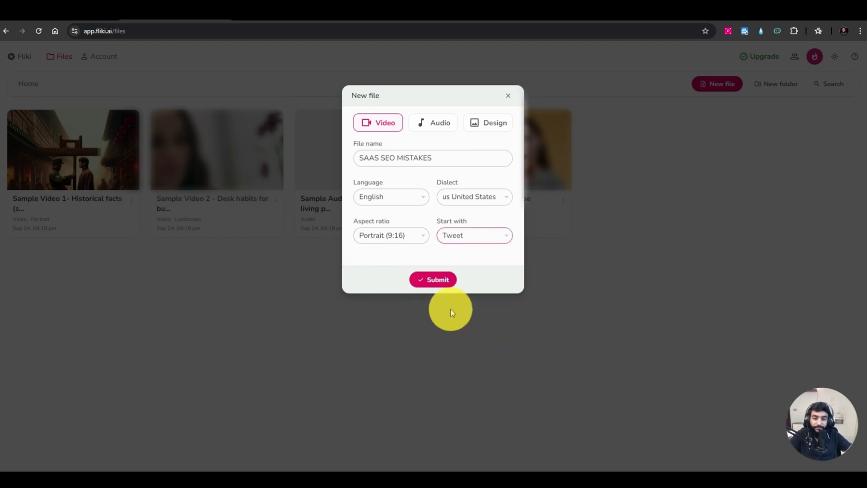
click(440, 279)
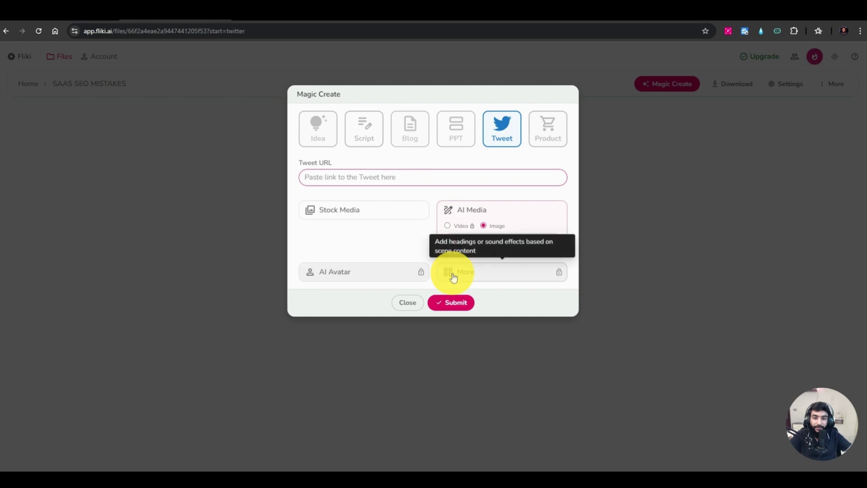
- Preview the Script, Blog, PPT, Product and Idea sources, then settle on Tweet
click(364, 144)
click(420, 132)
click(449, 131)
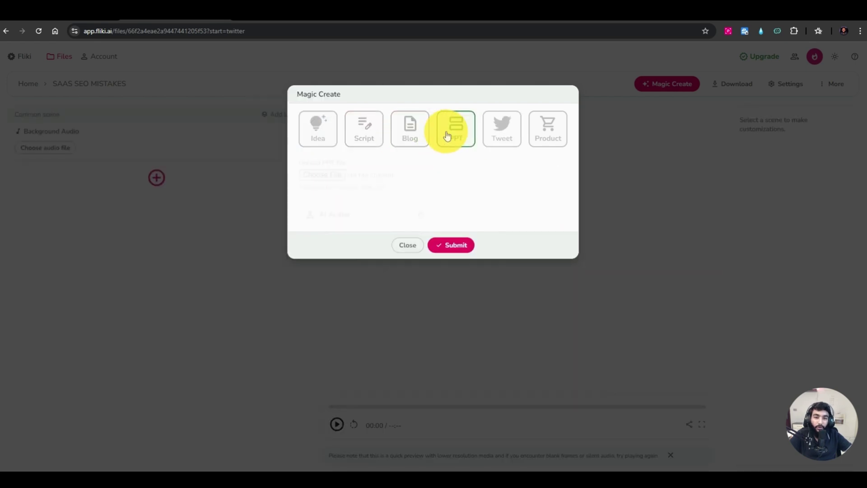
click(482, 131)
click(546, 128)
click(400, 176)
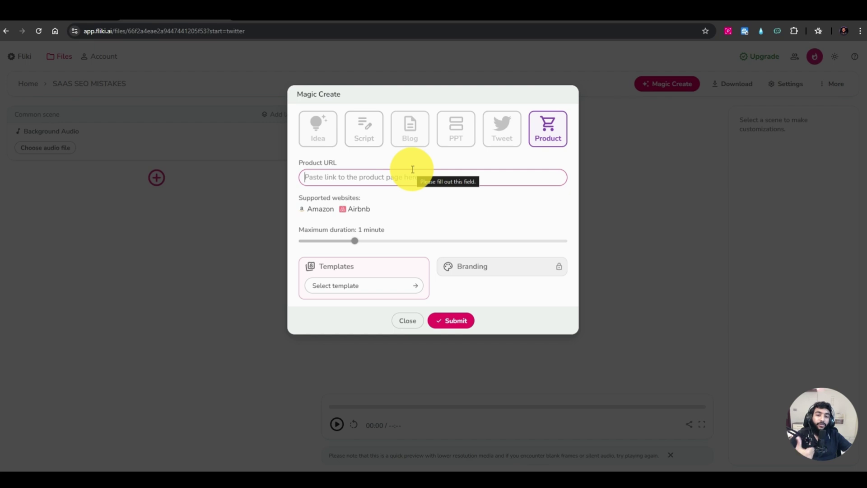
click(501, 128)
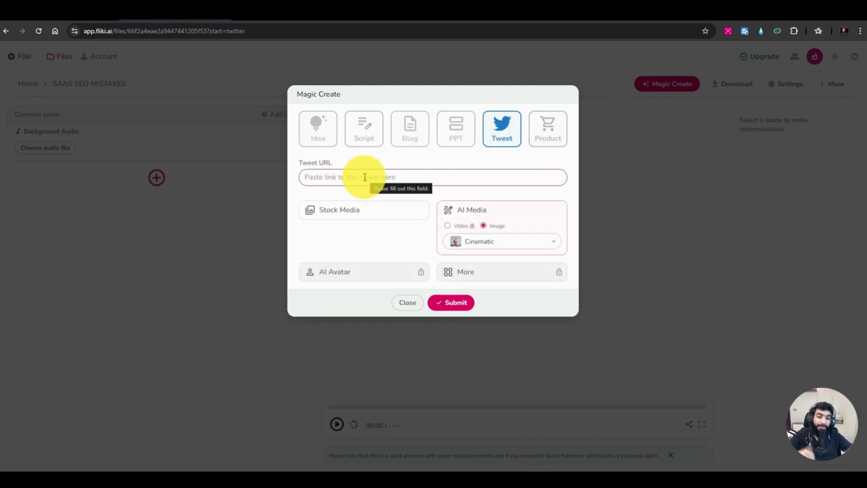
click(457, 124)
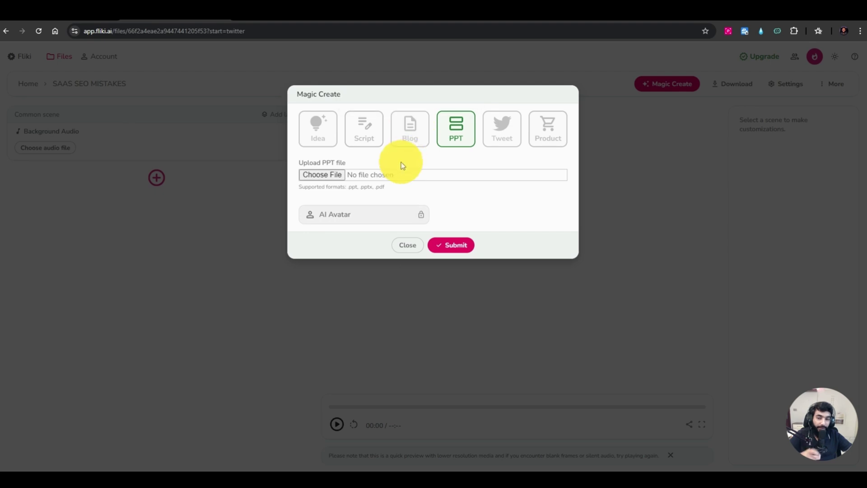
click(410, 123)
click(360, 129)
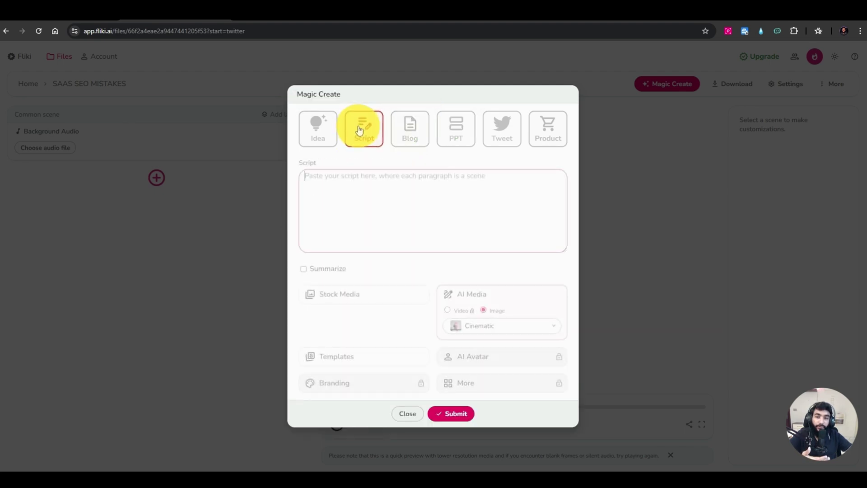
click(317, 131)
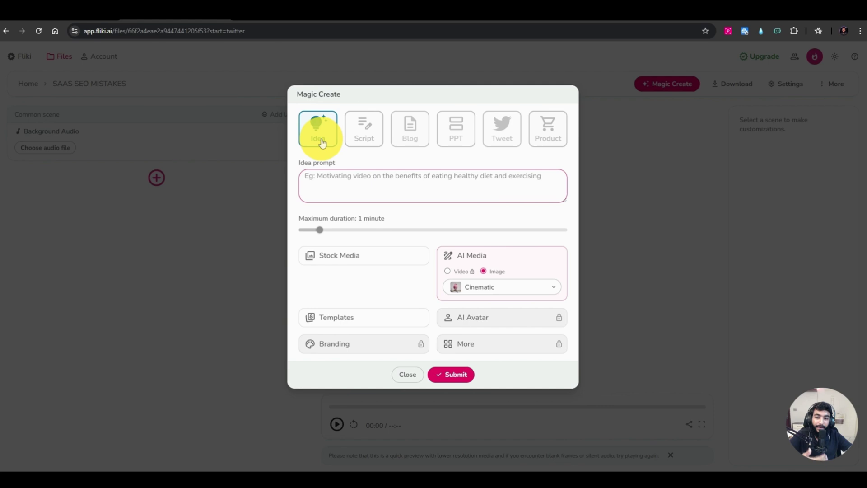
click(457, 127)
click(501, 128)
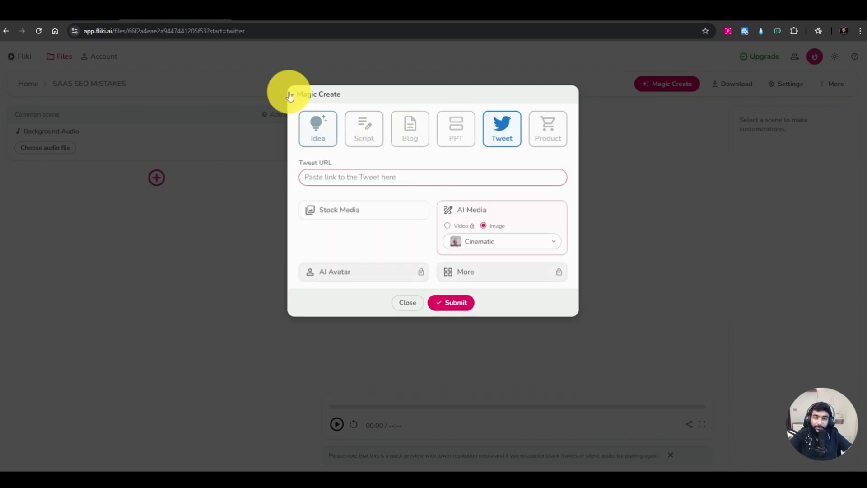
- Copy the tweet's URL from the X tab's address bar and return to Fliki
click(291, 9)
click(223, 31)
right_click(225, 36)
click(230, 116)
click(208, 9)
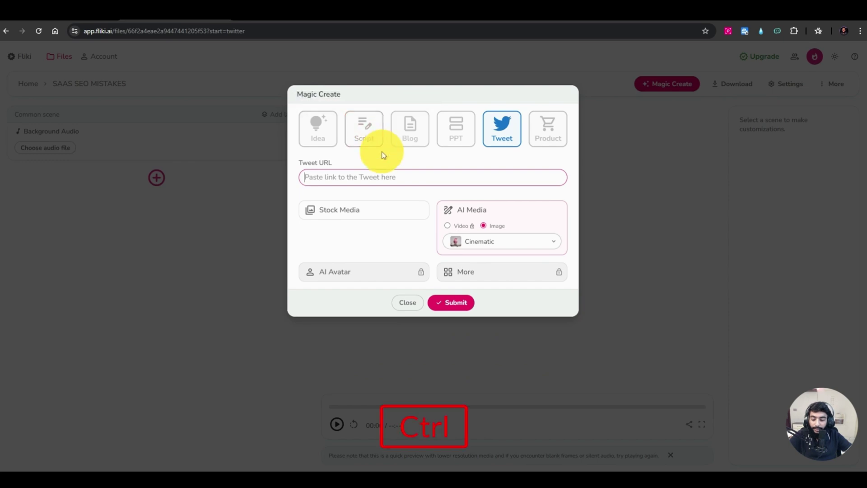
- Paste the tweet link and set visuals to AI Media images in the 3D model style
key(ctrl+v)
click(359, 212)
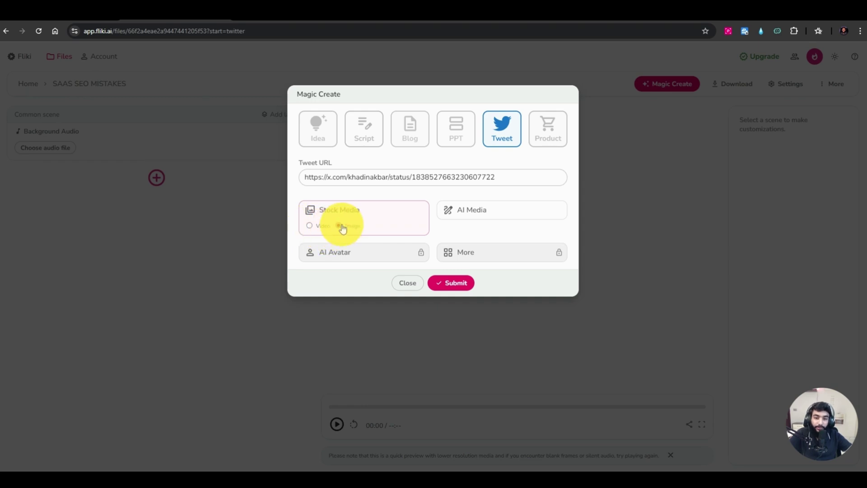
click(462, 211)
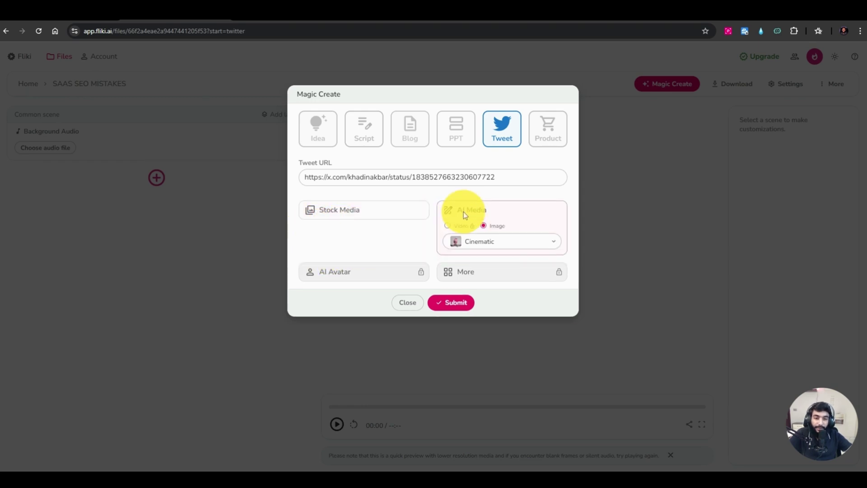
click(478, 243)
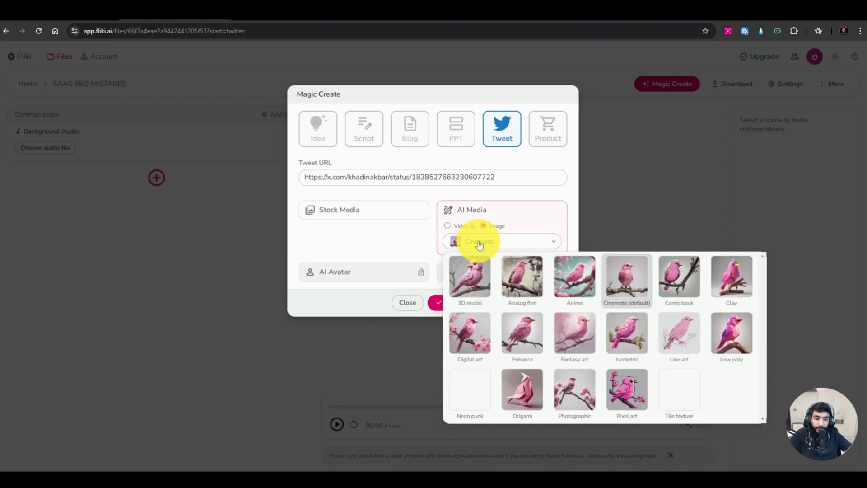
click(473, 286)
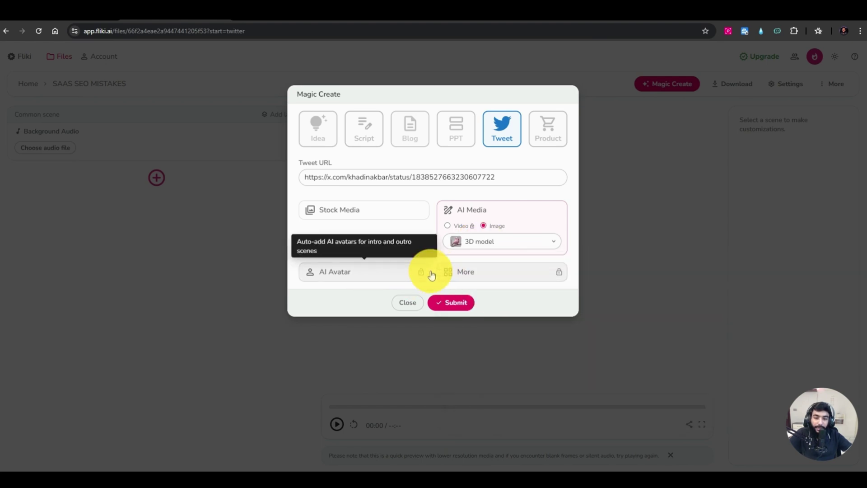
- Dismiss the AI avatar upgrade prompt, expand More, and submit to generate the video
click(414, 273)
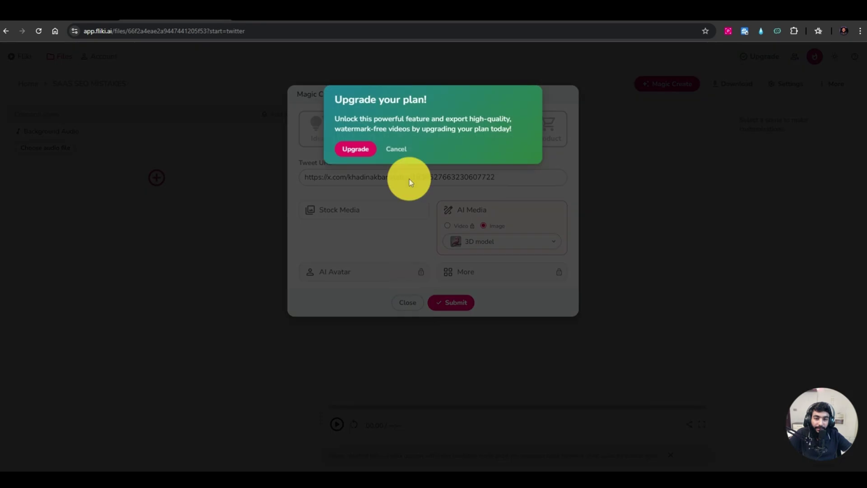
click(394, 149)
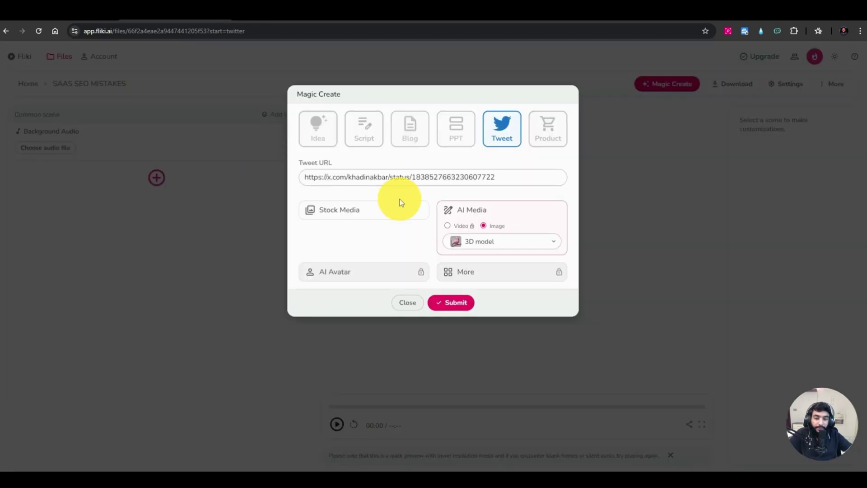
click(492, 279)
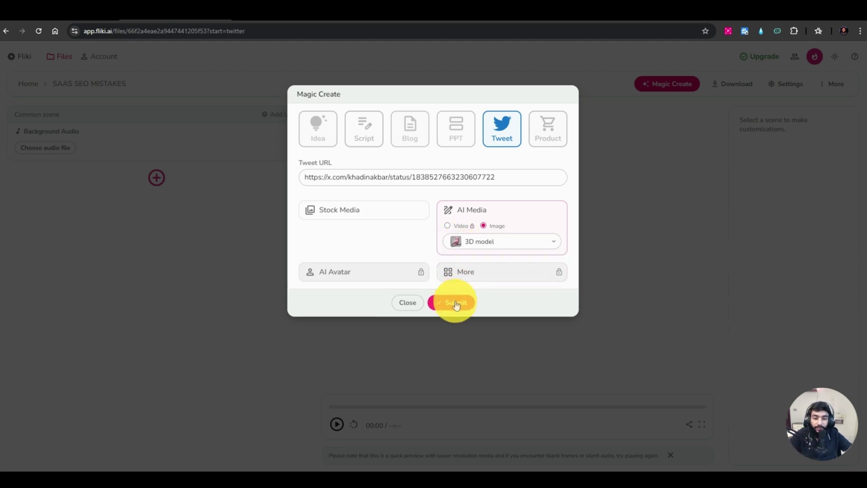
click(455, 302)
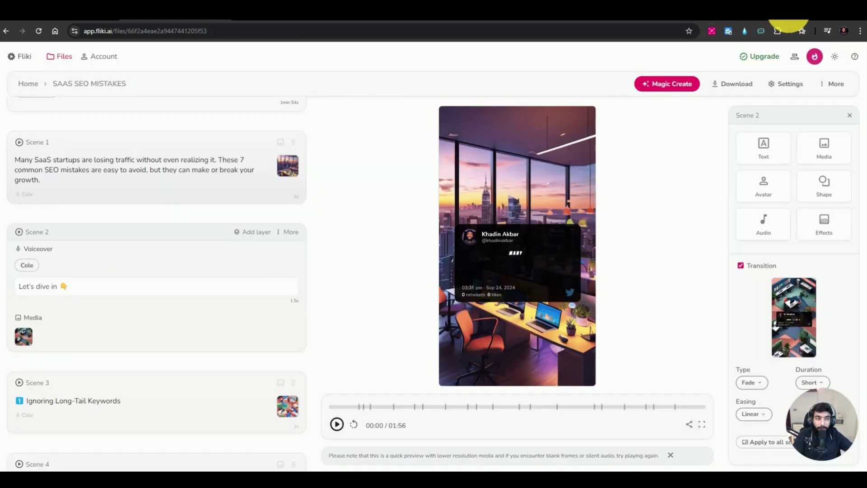
- Play the generated video preview, pause it at 00:04, and bring up Magic Create again
click(336, 427)
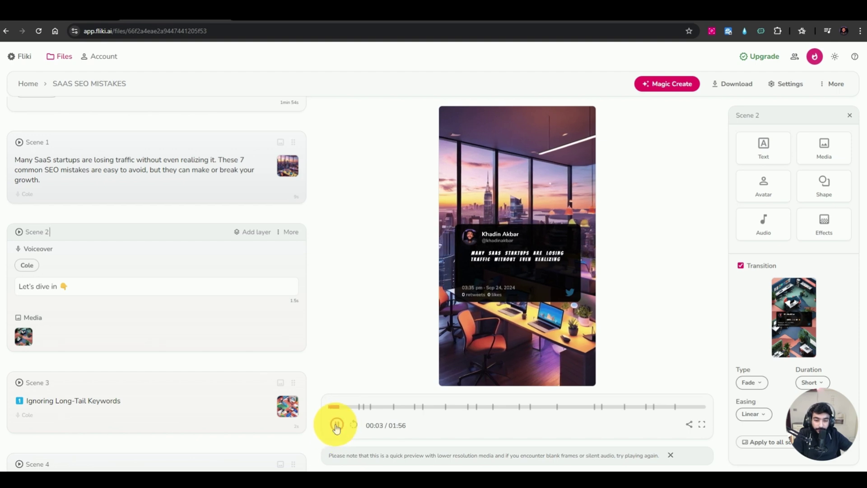
click(338, 426)
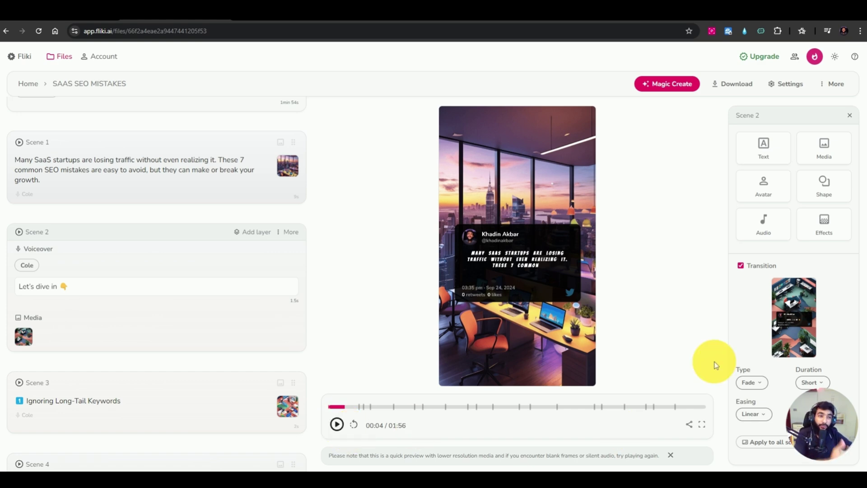
click(683, 84)
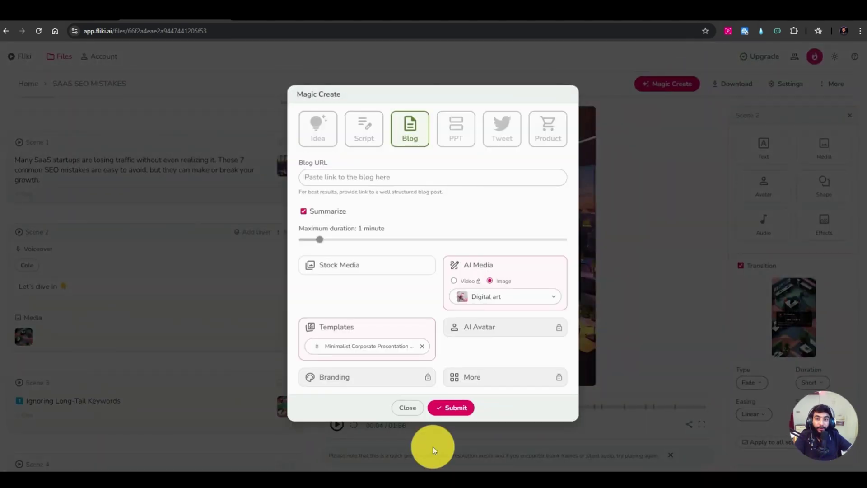
click(316, 134)
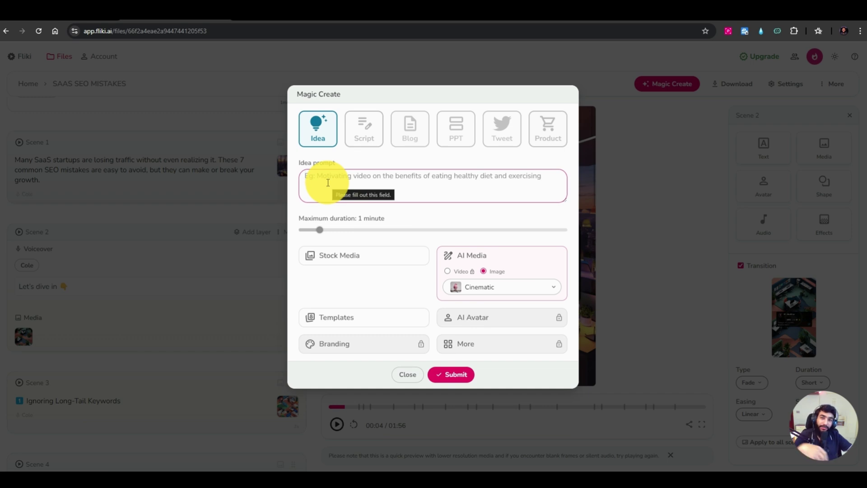
click(357, 130)
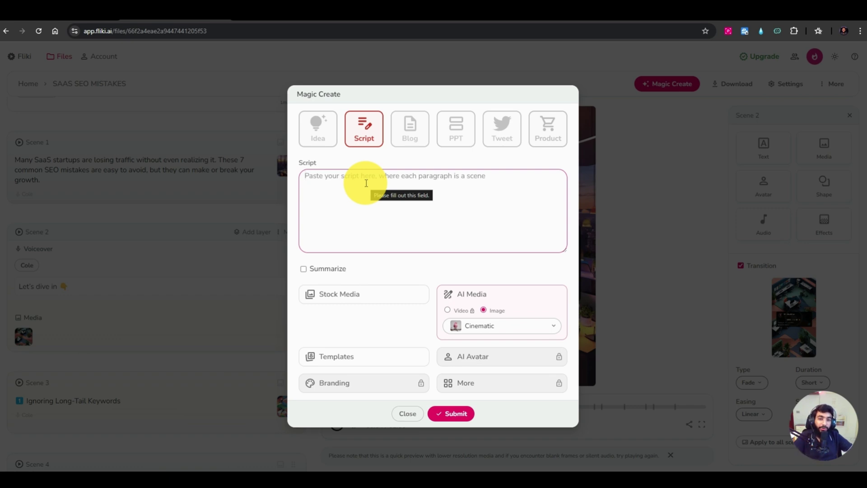
click(411, 131)
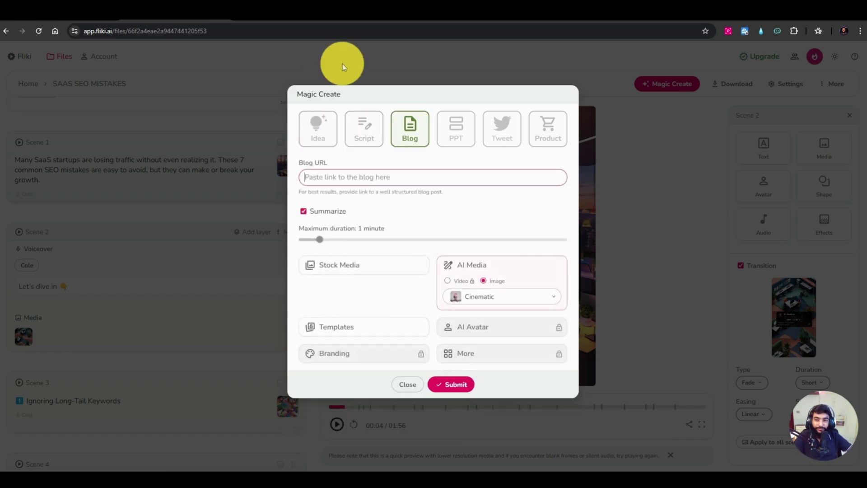
- Switch to the saaspedia.io/blog tab and scroll through its post cards and back up
click(381, 11)
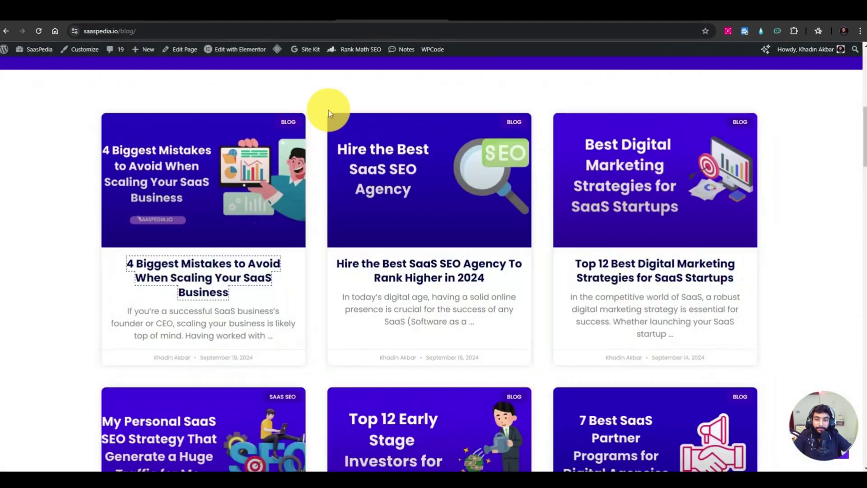
scroll(361, 149, down, 3)
scroll(375, 154, up, 3)
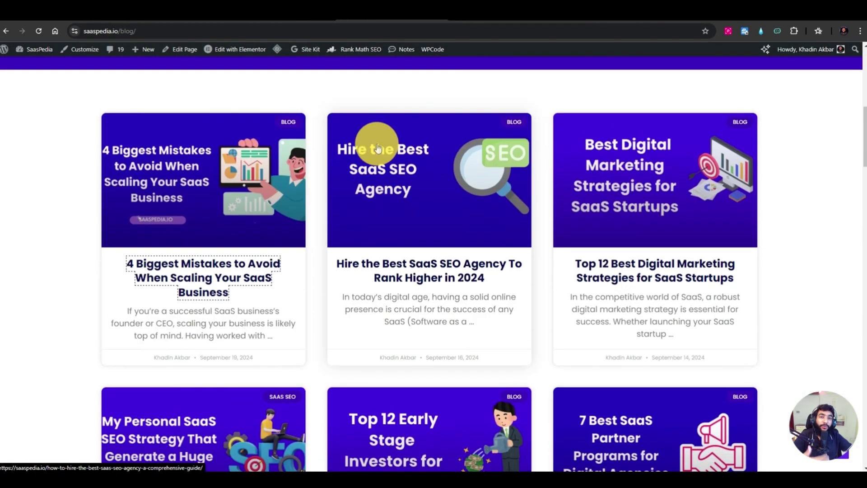
scroll(384, 172, down, 3)
drag(864, 136, 853, 48)
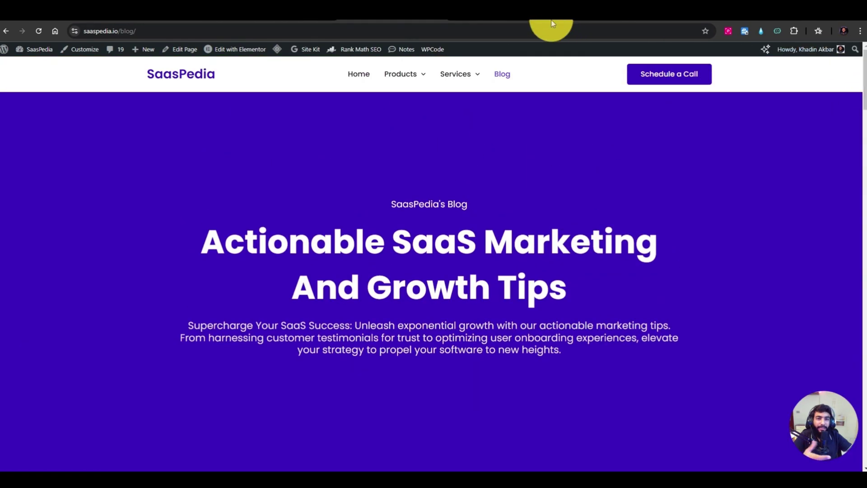
- Search Google for 'email extractor' in a new browser tab
click(450, 19)
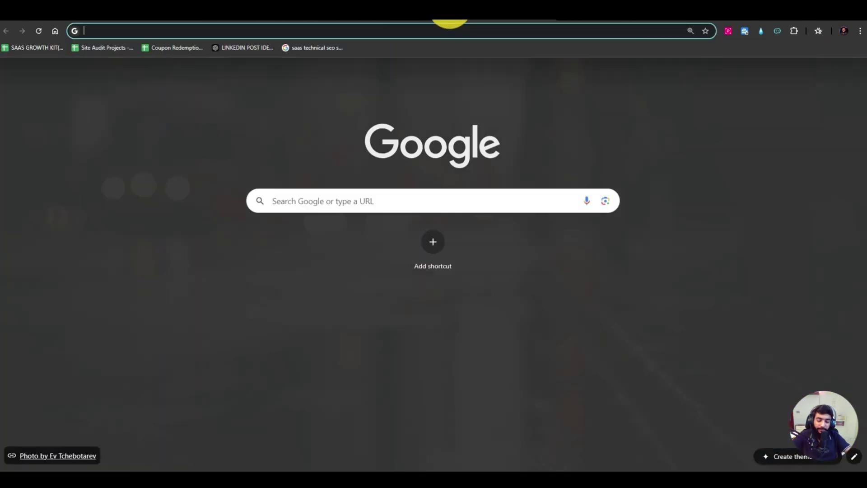
text(j)
key(BackSpace)
text(e)
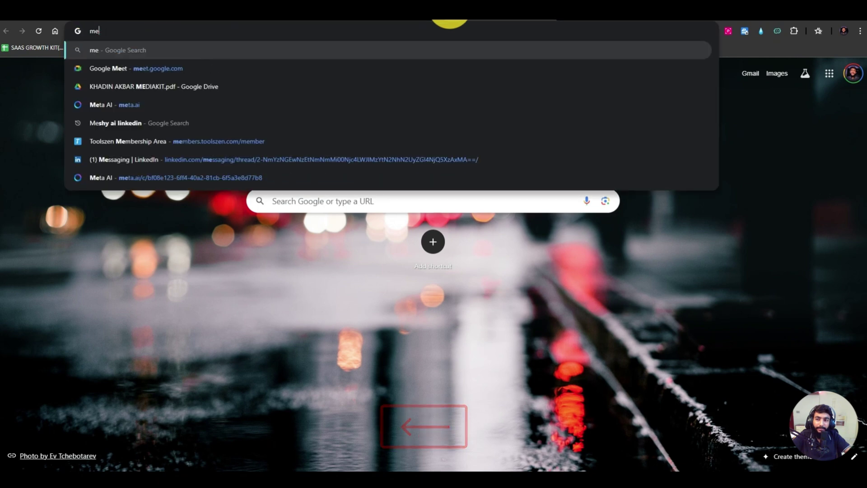
text(mail ext)
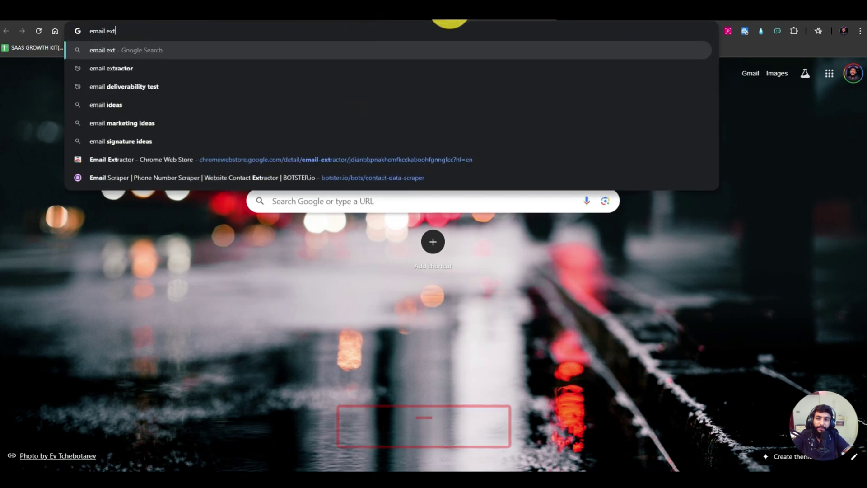
text(ractor)
key(Return)
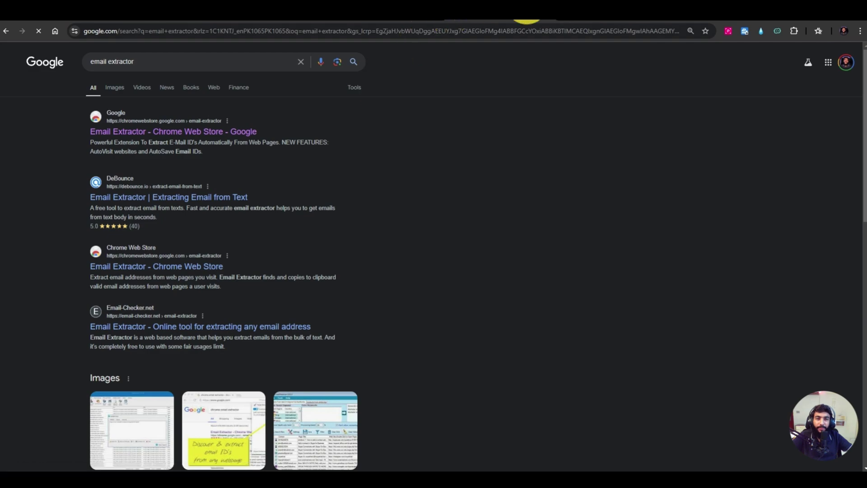
- Go back to the SaasPedia blog tab and scroll down the post listing
click(544, 21)
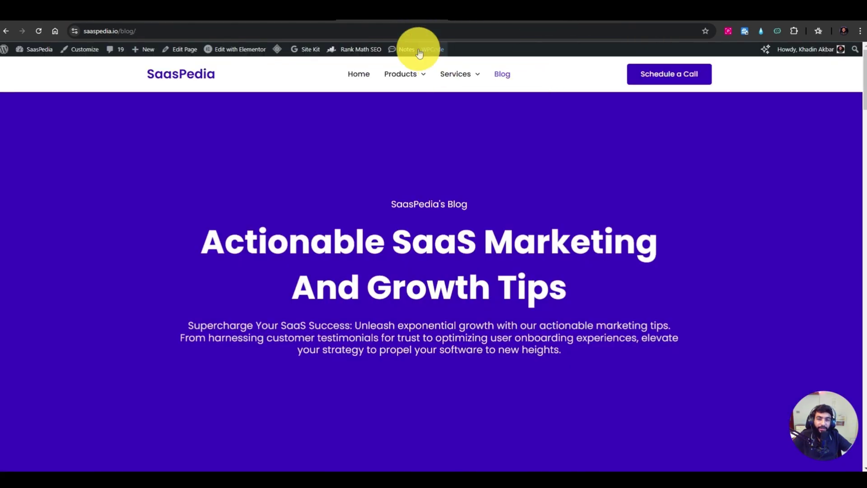
mouse_move(432, 49)
scroll(427, 136, down, 9)
- Copy the link address of the 'Hire the Best SaaS SEO Agency To Rank Higher in 2024' post
scroll(427, 156, up, 9)
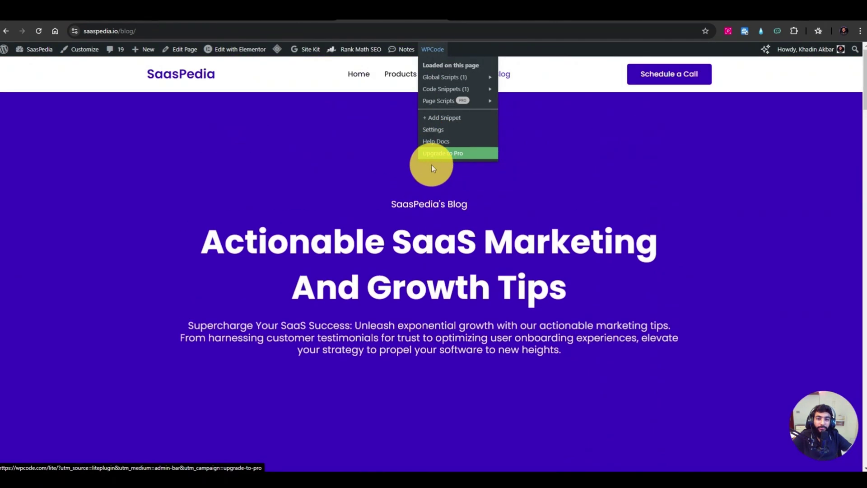
scroll(354, 188, down, 12)
scroll(354, 185, up, 4)
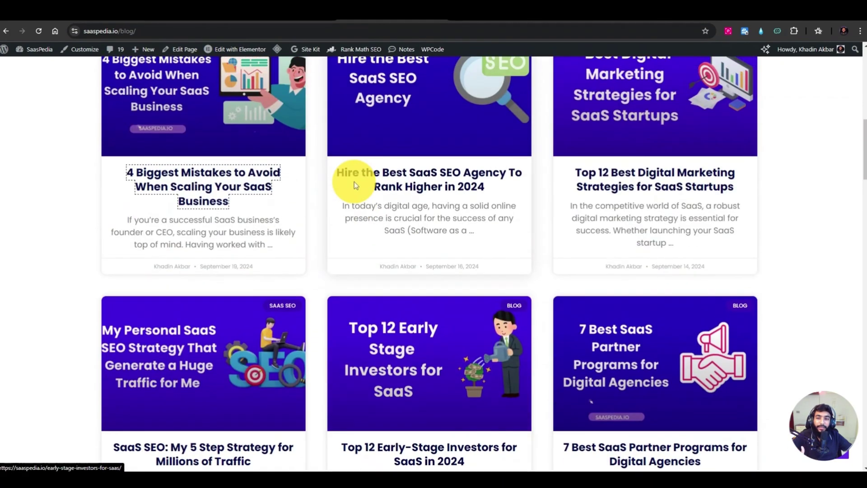
right_click(390, 185)
click(400, 266)
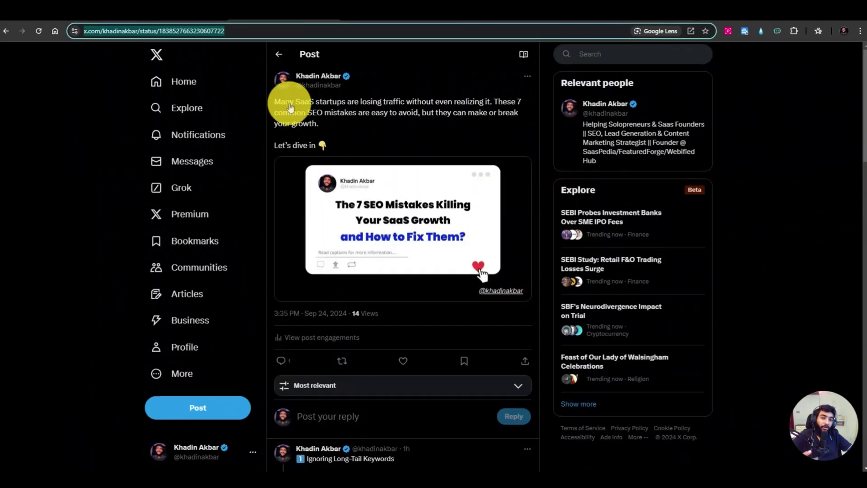
click(142, 16)
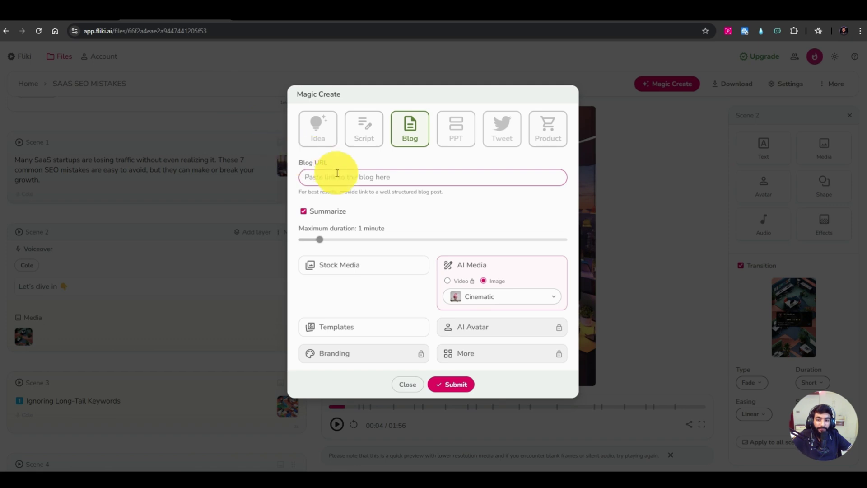
- Paste the SEO agency post link into Blog URL, then check the PPT, Tweet and Product sources
key(ctrl+v)
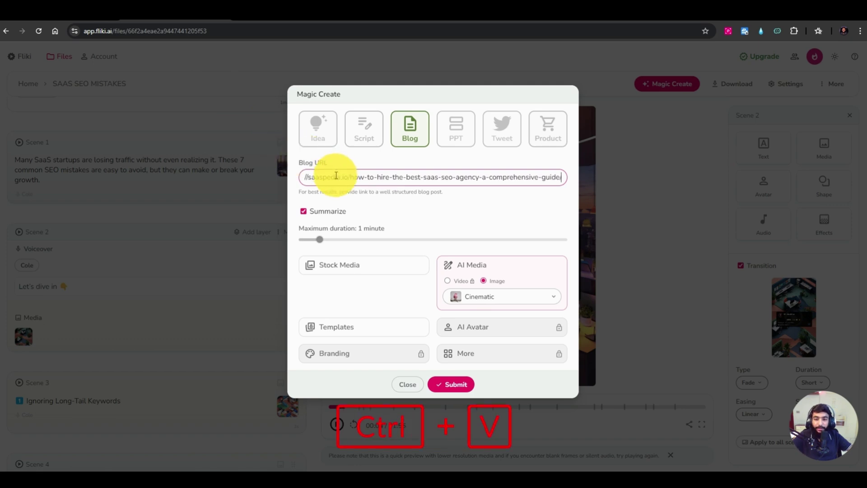
drag(355, 177, 449, 176)
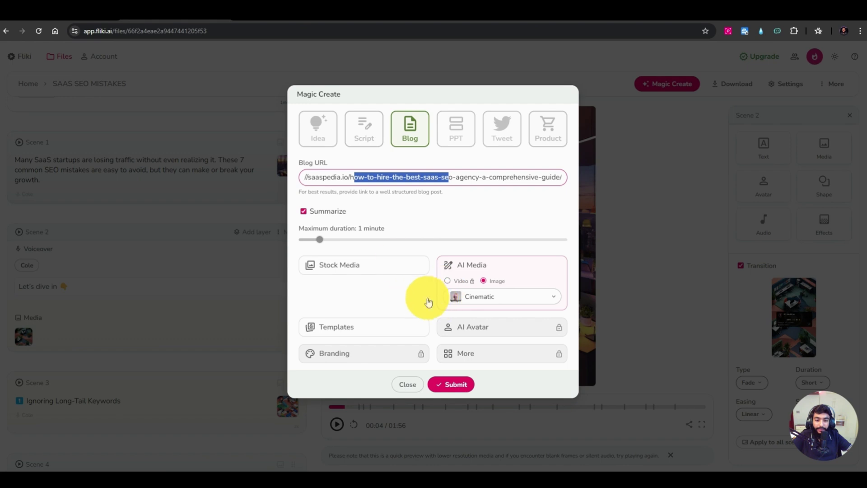
click(445, 140)
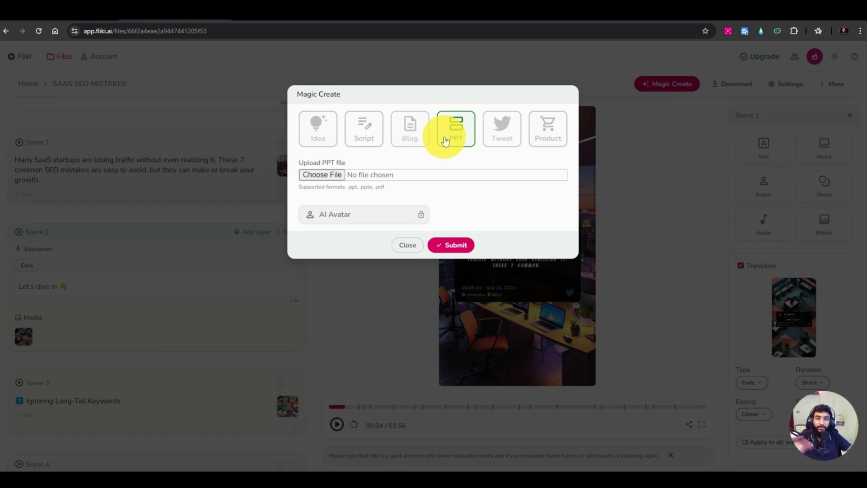
click(492, 137)
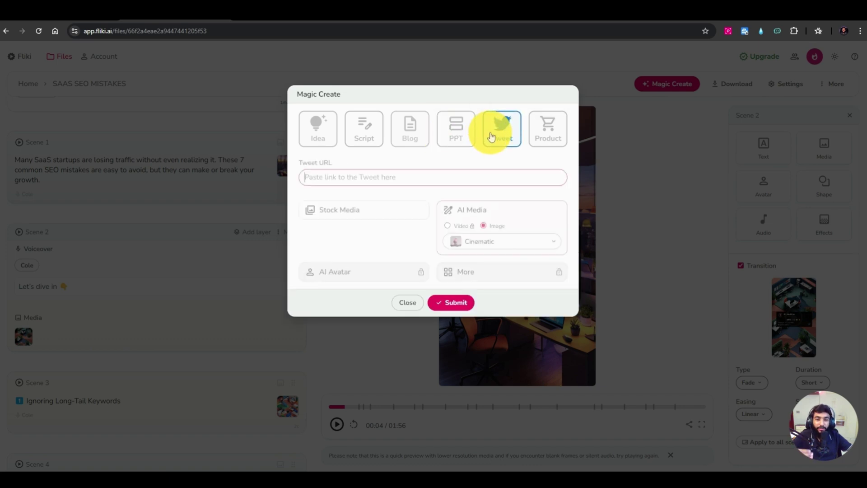
click(545, 138)
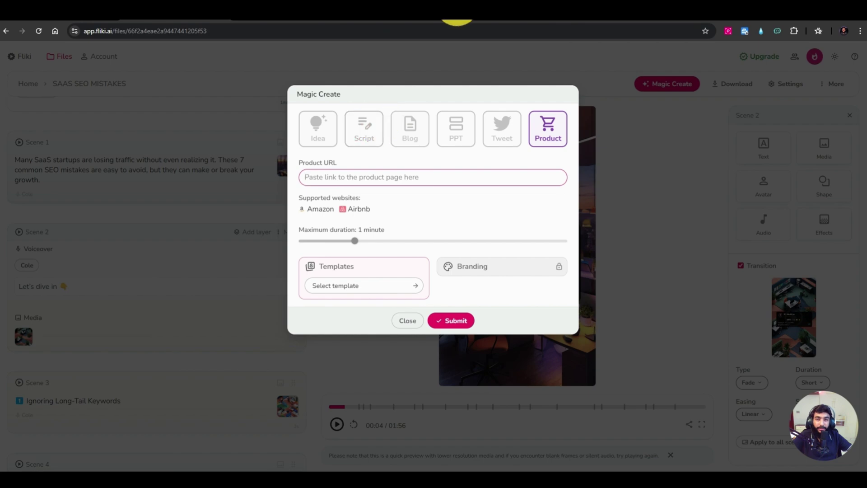
- Search Google for 'amazon' in a new tab and open the Amazon.com result
key(ctrl+t)
text(amazong)
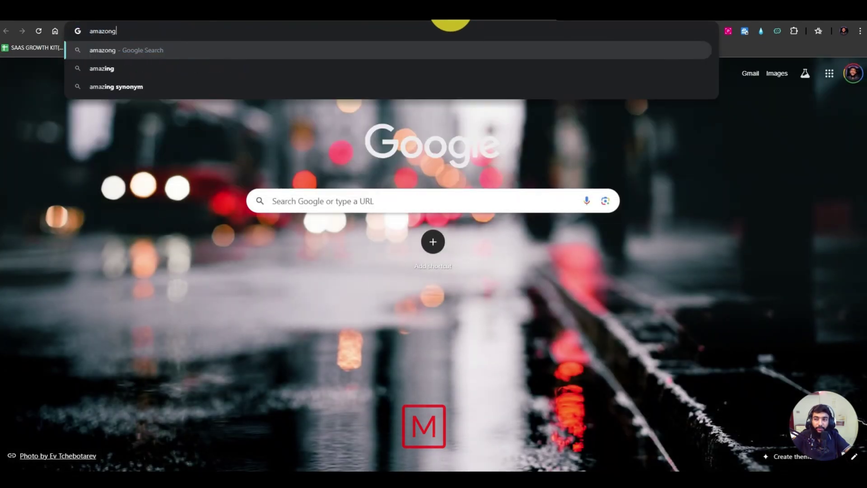
key(BackSpace)
key(Return)
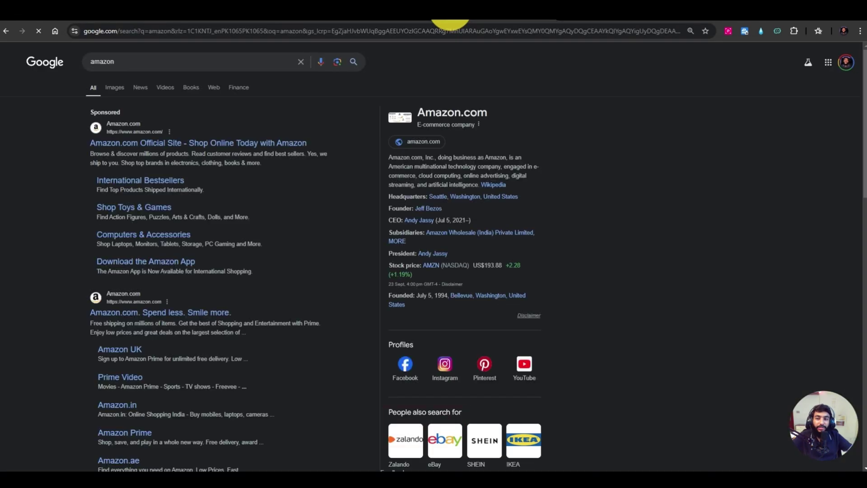
click(154, 313)
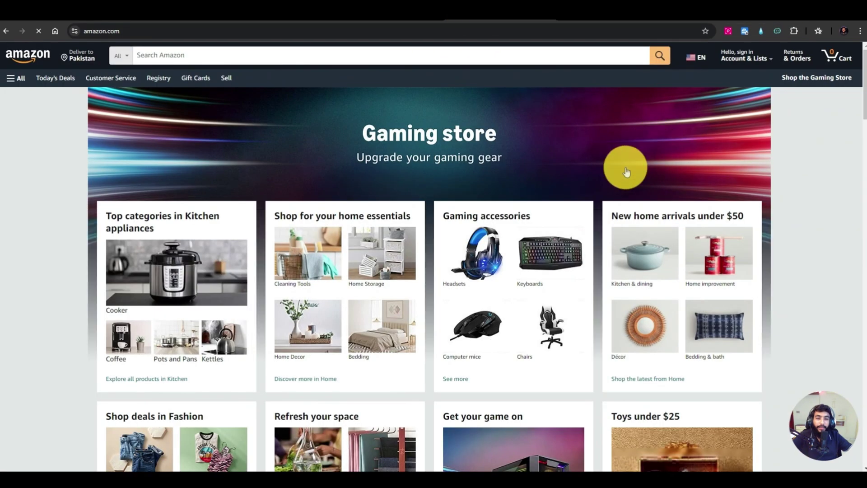
- Open the green 8Bitdo Ultimate 2C wireless controller's product page from the Amazon home page
scroll(573, 165, down, 4)
scroll(545, 161, down, 10)
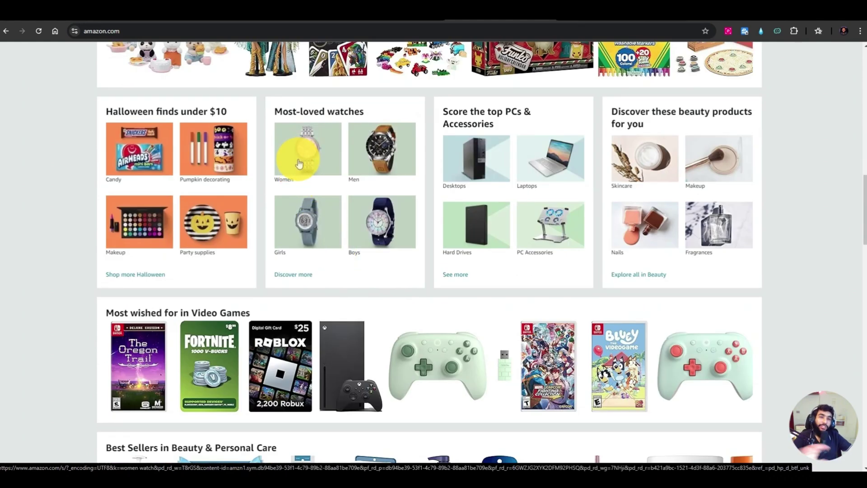
scroll(384, 162, down, 1)
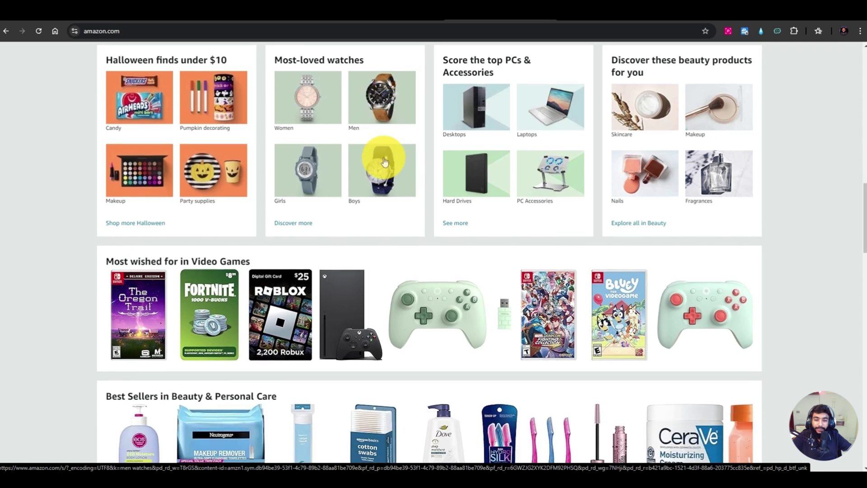
scroll(384, 161, down, 3)
click(428, 181)
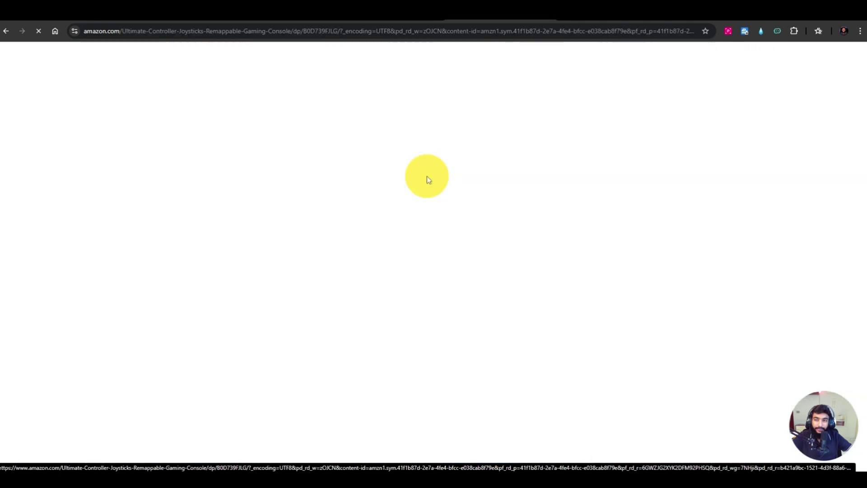
- Copy the controller page's URL from the address bar and return to the Fliki tab
click(241, 35)
key(ctrl+c)
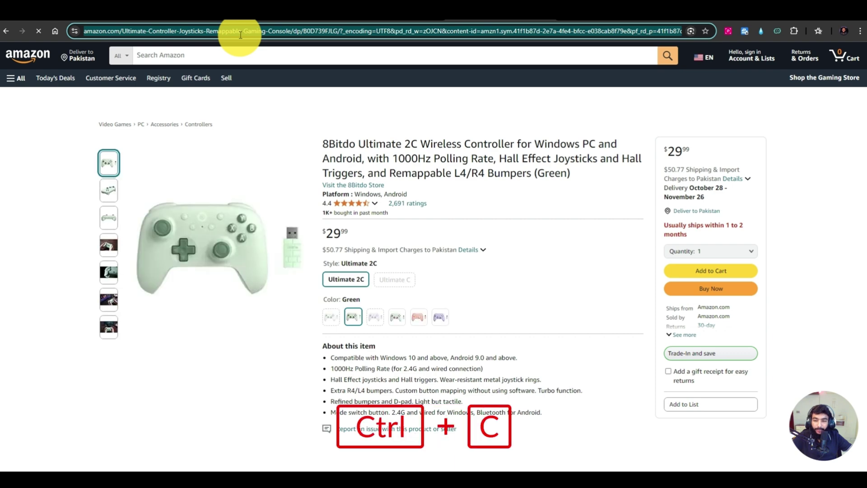
key(ctrl+Tab)
- Paste the Amazon controller link into the Product URL field, then close Magic Create without generating
click(171, 20)
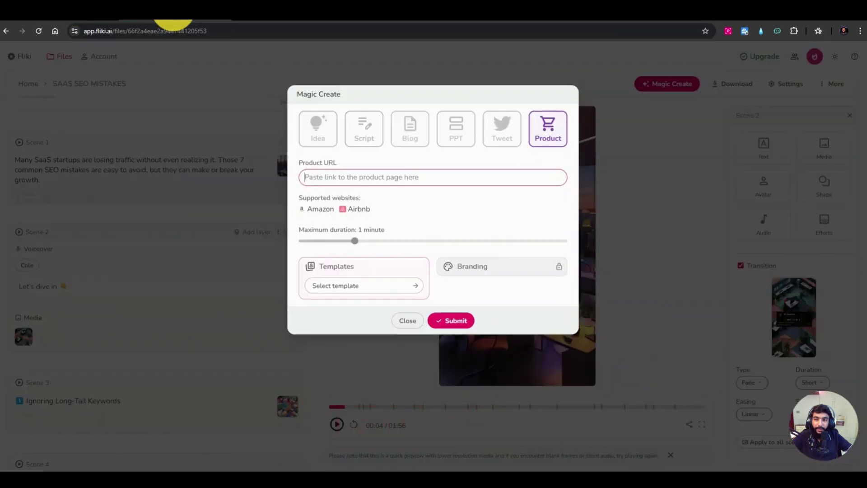
key(ctrl+v)
drag(383, 182, 507, 177)
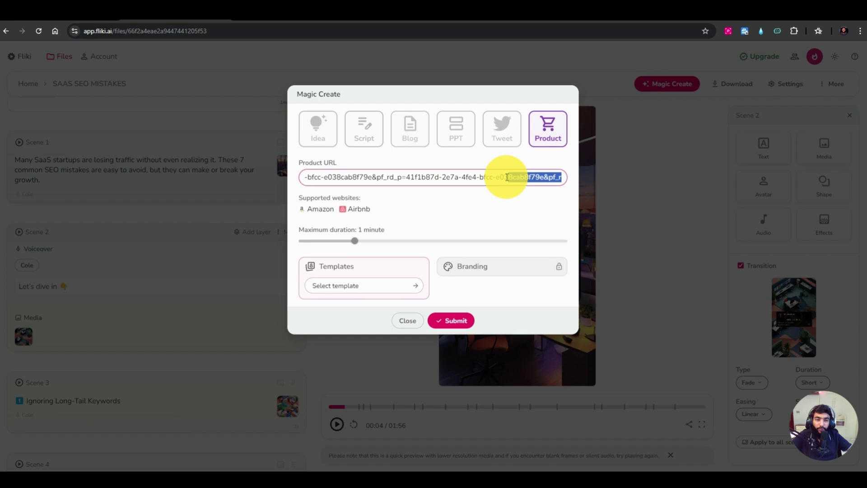
key(ctrl+a)
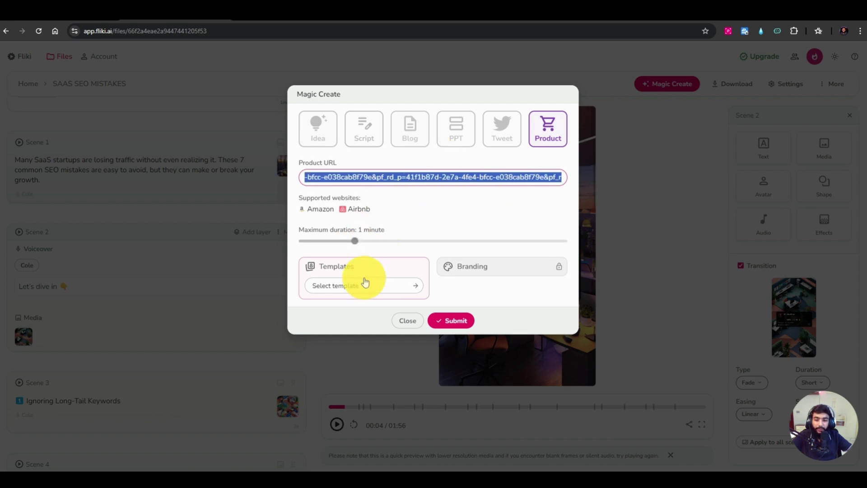
click(408, 321)
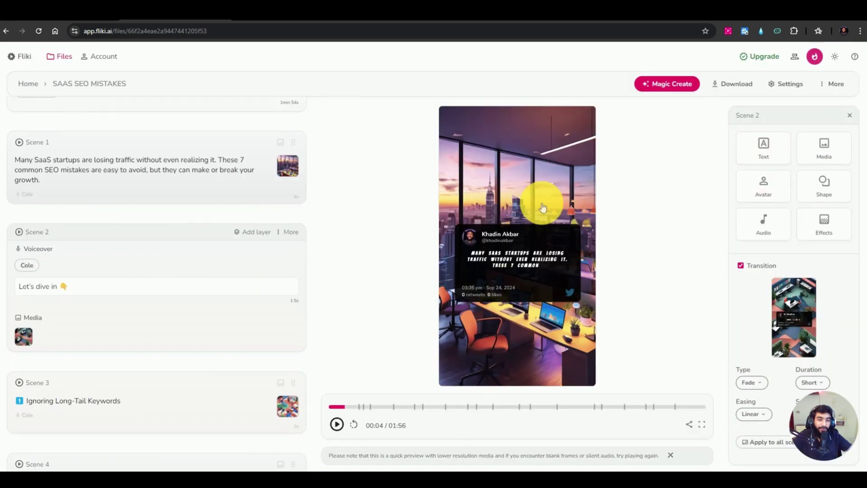
- Select Scene 1's voiceover caption in the preview to bring up its Voiceover settings
click(548, 263)
scroll(162, 180, up, 1)
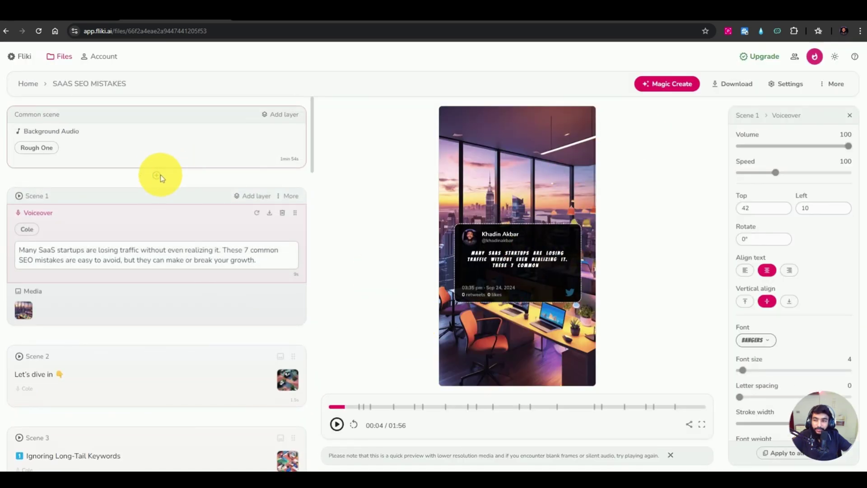
scroll(158, 173, down, 10)
scroll(157, 171, up, 10)
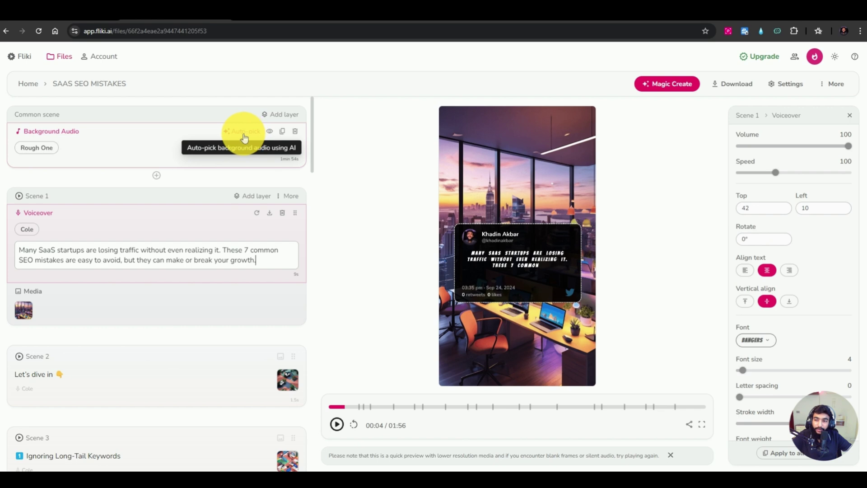
scroll(239, 137, down, 20)
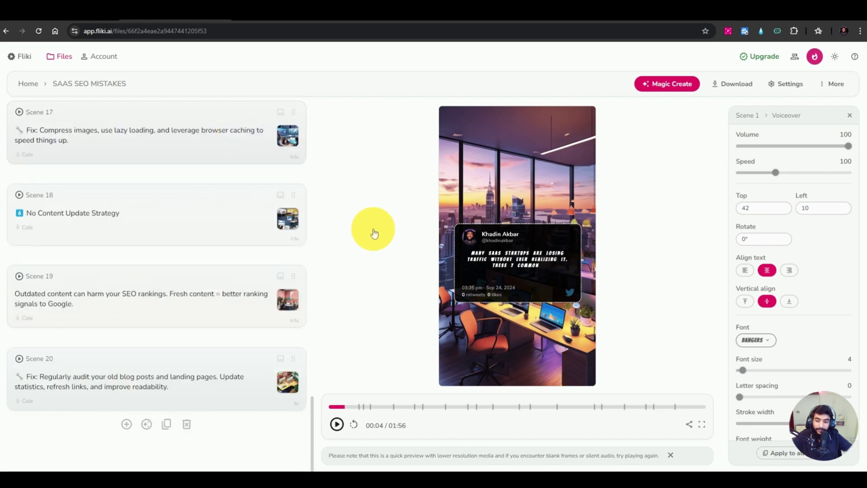
scroll(253, 233, up, 10)
scroll(258, 237, up, 7)
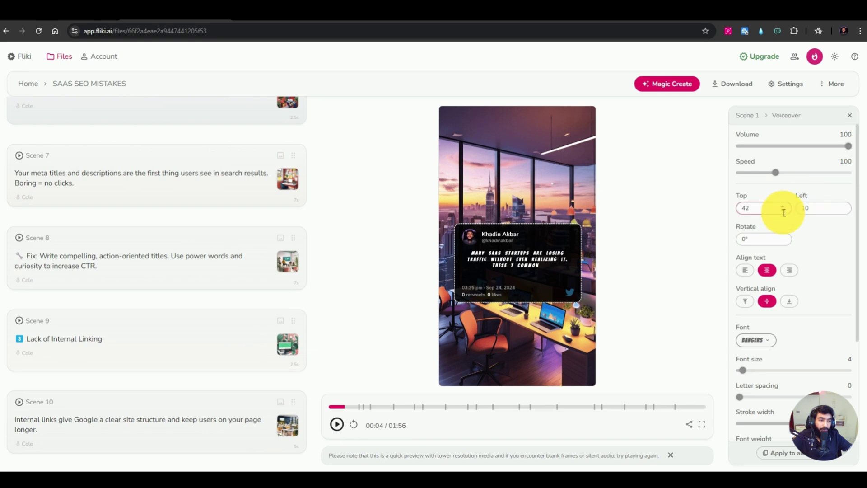
scroll(780, 209, down, 3)
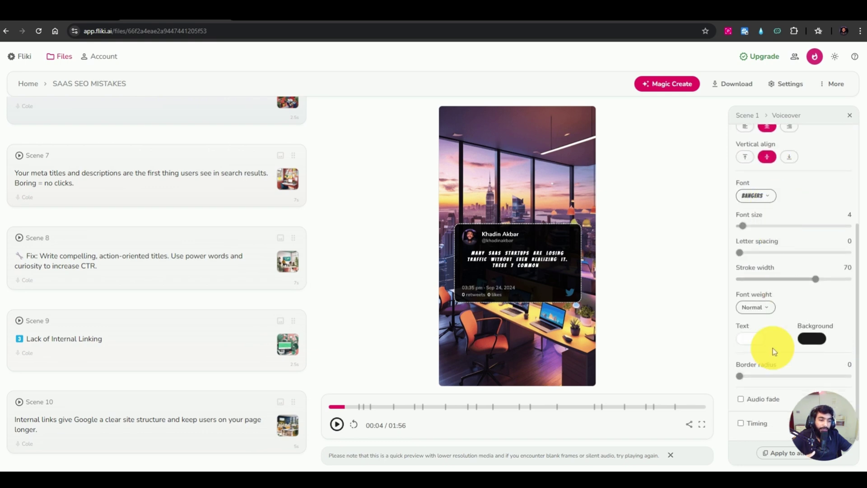
- Tick Audio fade and Timing for the voiceover, then return to Scene 1's options
click(742, 401)
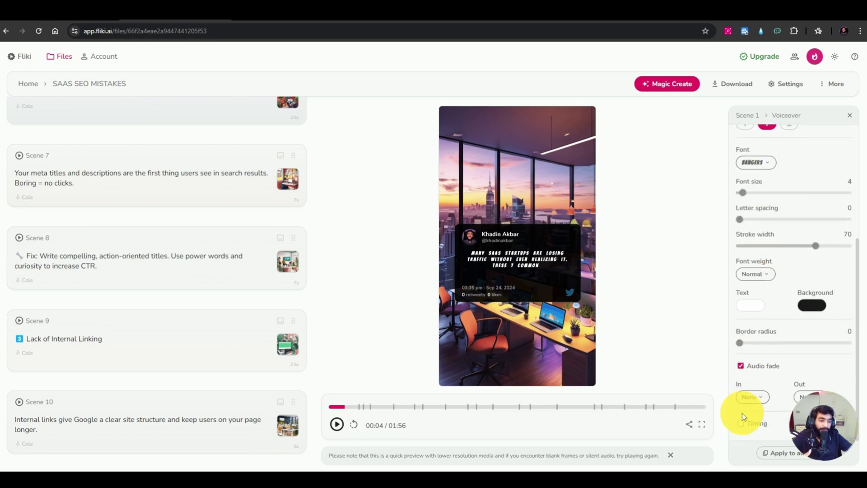
click(740, 424)
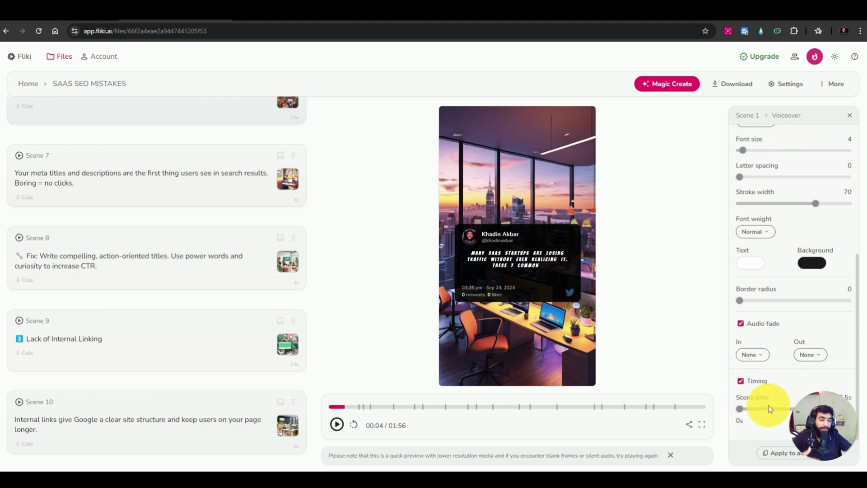
scroll(773, 375, up, 5)
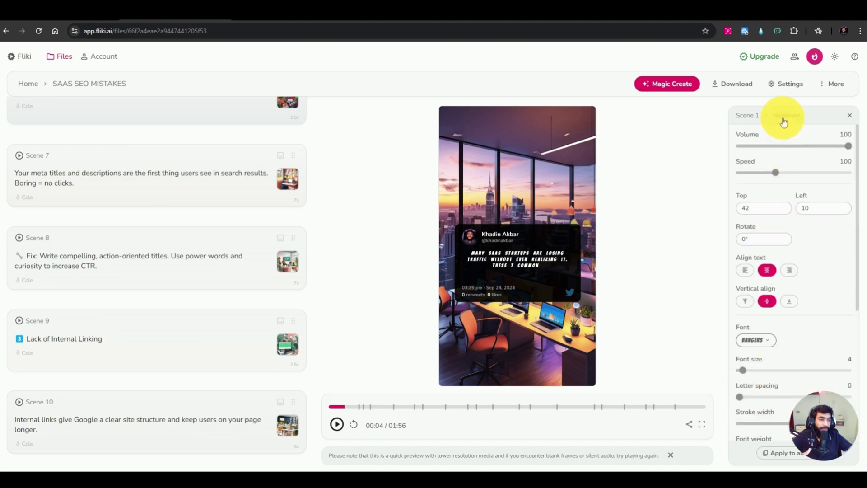
click(749, 114)
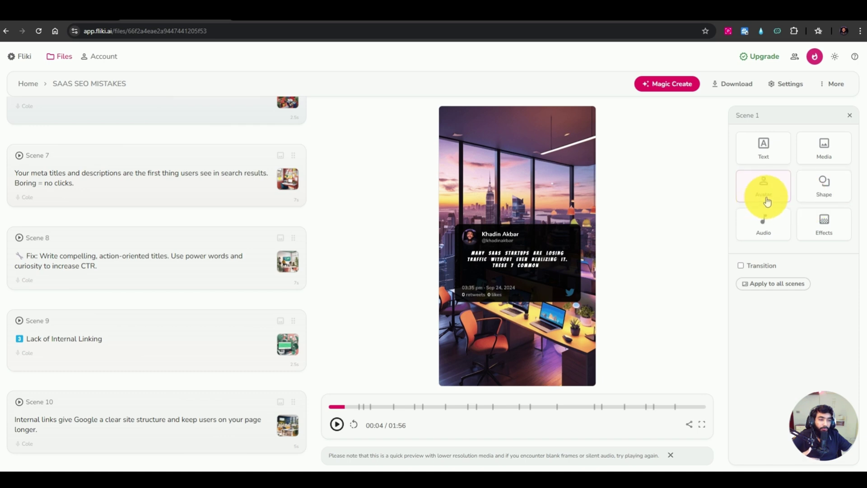
click(777, 89)
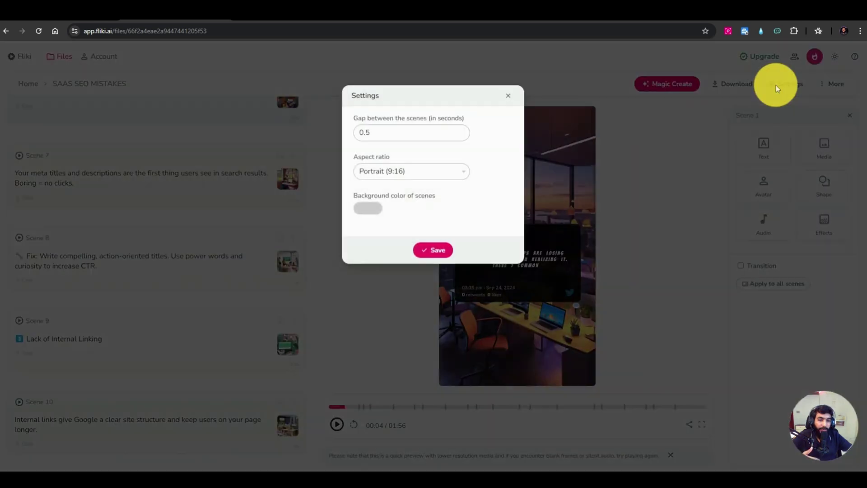
click(372, 209)
click(448, 172)
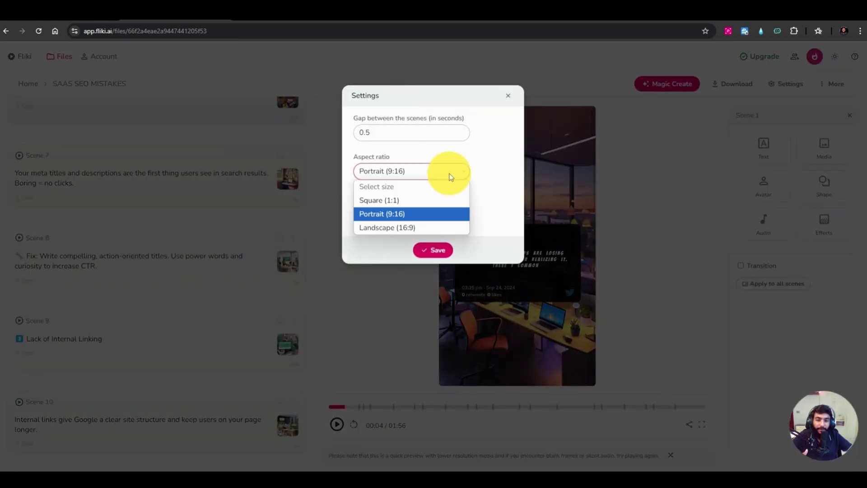
click(408, 172)
click(509, 97)
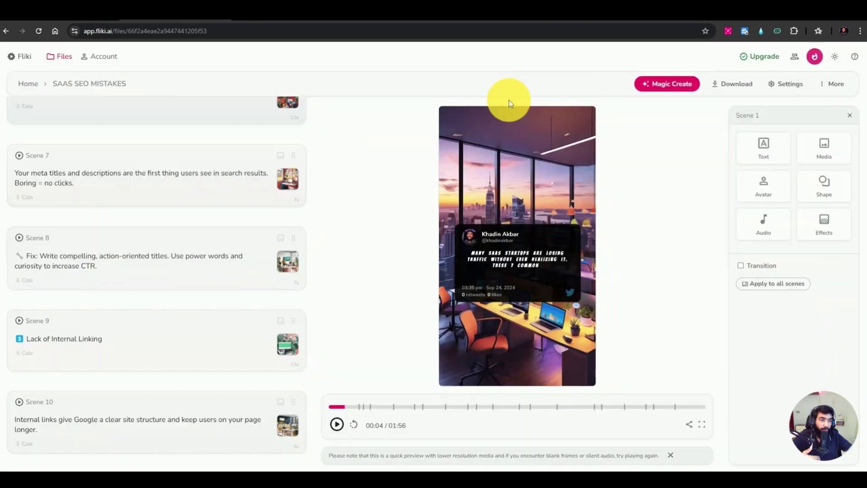
click(826, 85)
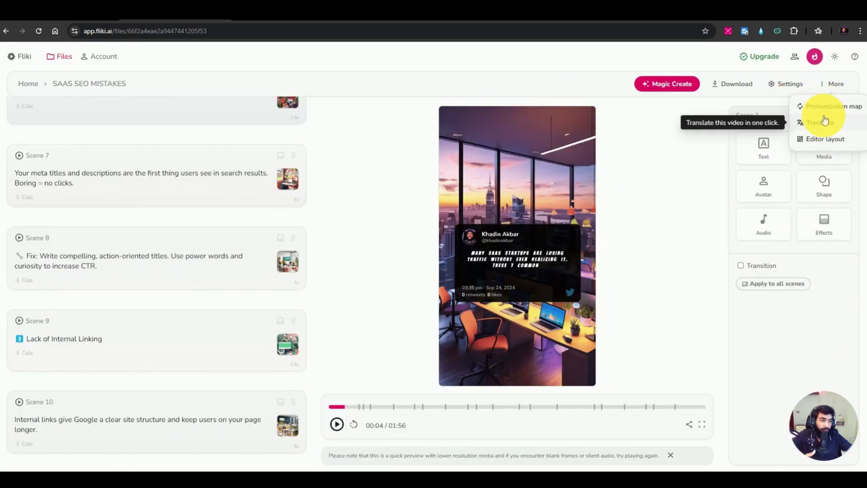
click(827, 141)
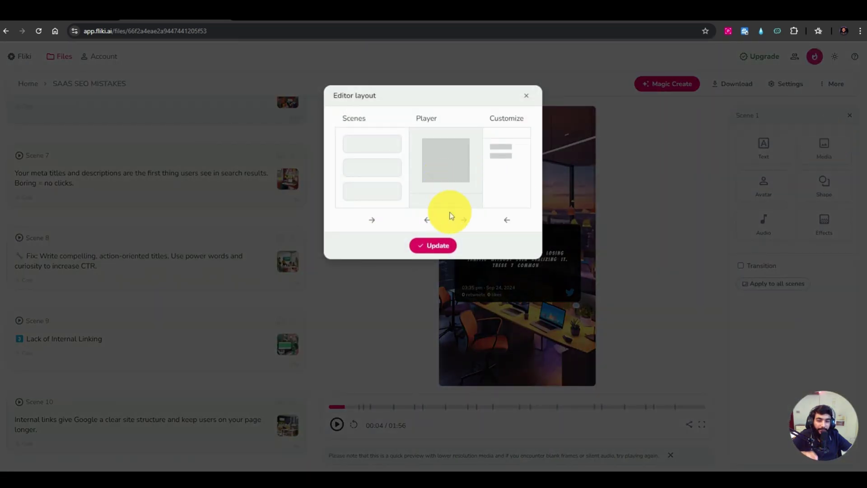
click(527, 95)
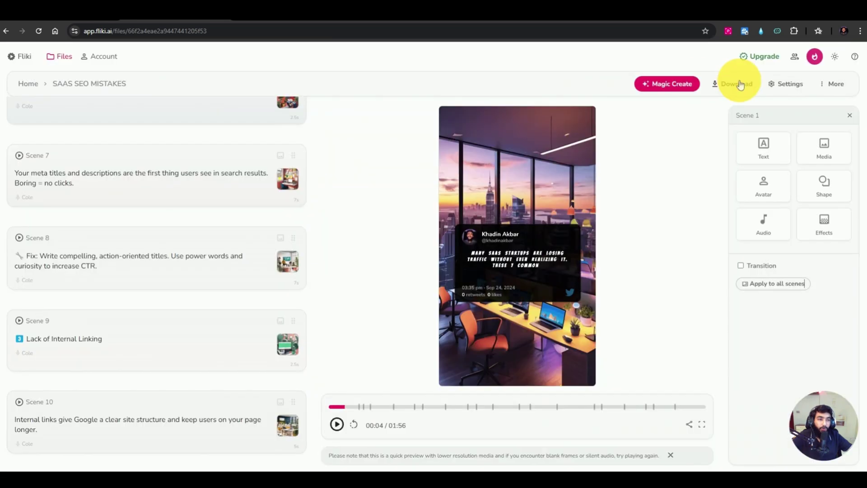
- Export the SAAS SEO MISTAKES video at 720p in mp4 format and confirm the new export
click(736, 84)
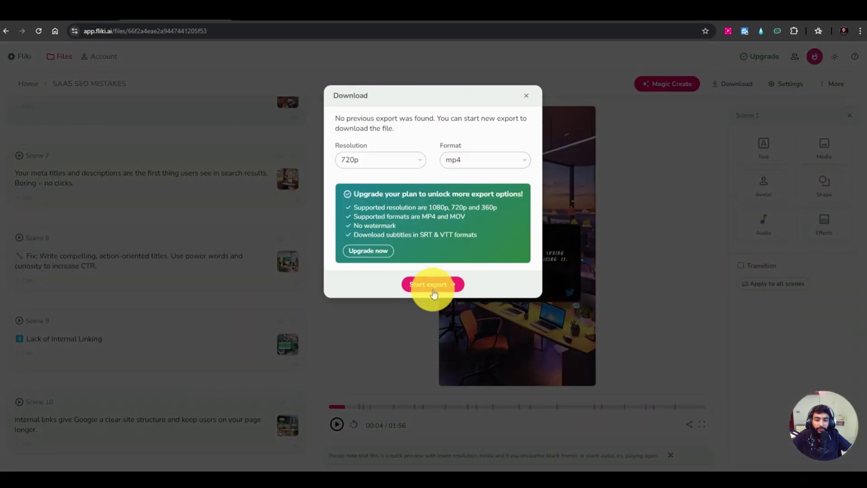
click(434, 289)
click(411, 135)
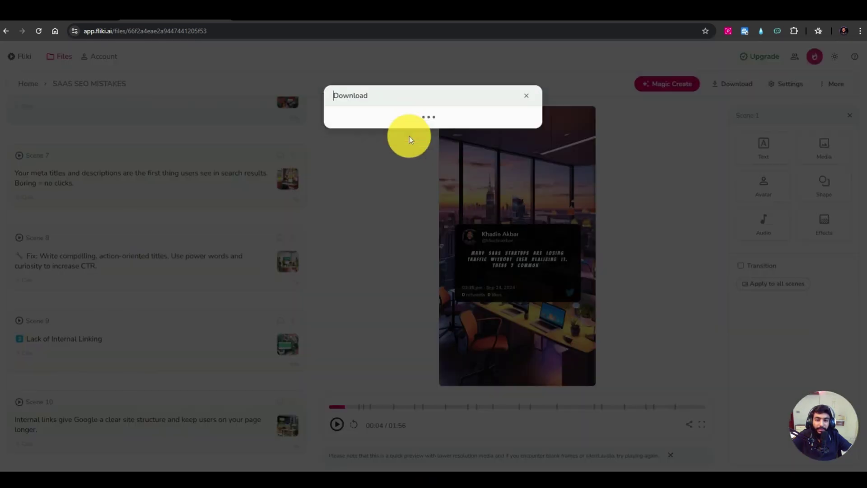